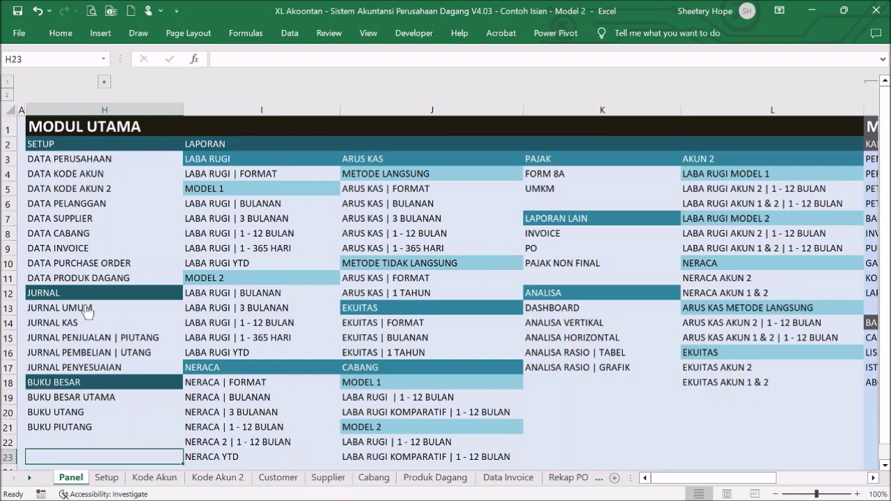
# - Open the Jurnal Kas sheet from the main module panel
pyautogui.click(65, 324)
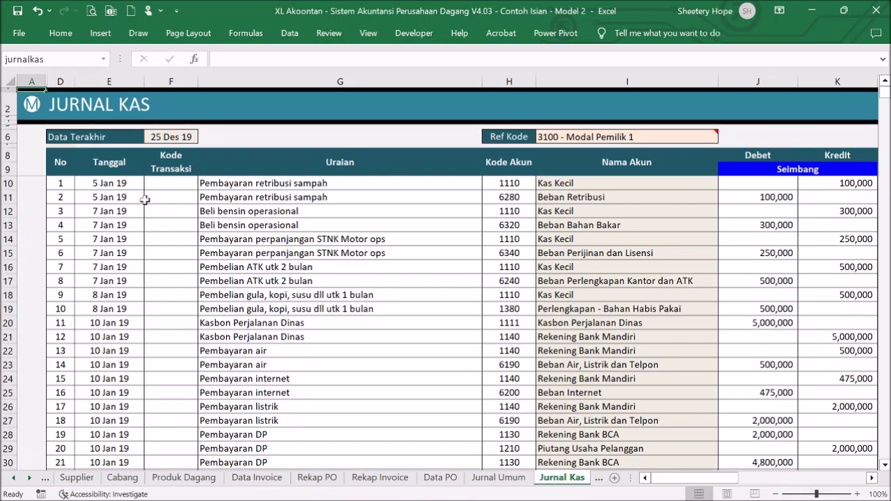
# - Try to enter the first cash journal entry's date in E10 as 5 januari 2019, with the Indonesian month name
pyautogui.click(122, 185)
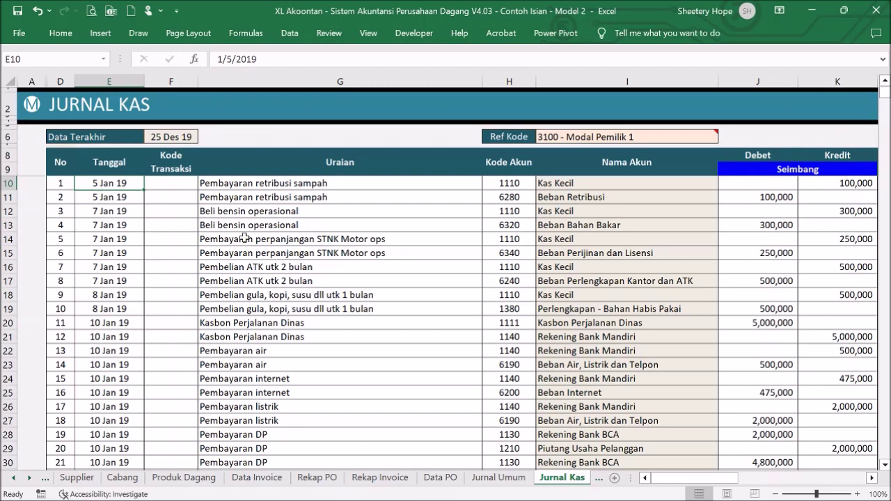
pyautogui.press('F2')
pyautogui.press('BackSpace')
pyautogui.press('BackSpace')
pyautogui.press('BackSpace')
pyautogui.press('BackSpace')
pyautogui.press('BackSpace')
pyautogui.press('BackSpace')
pyautogui.press('BackSpace')
pyautogui.press('BackSpace')
pyautogui.write('5 janu')
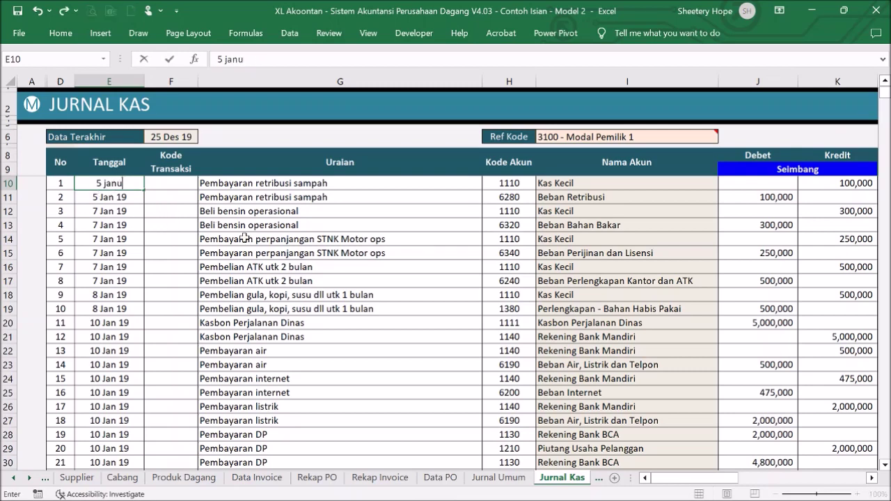
pyautogui.write('ari 2019')
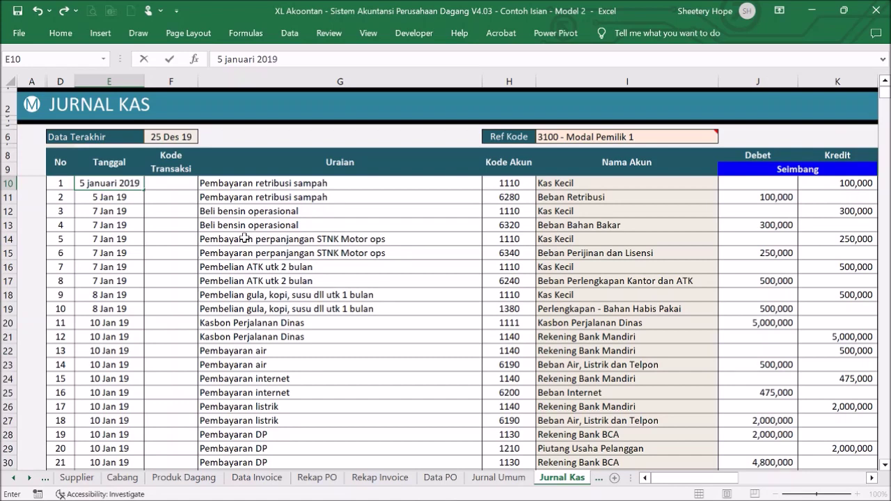
pyautogui.press('Return')
pyautogui.press('Return')
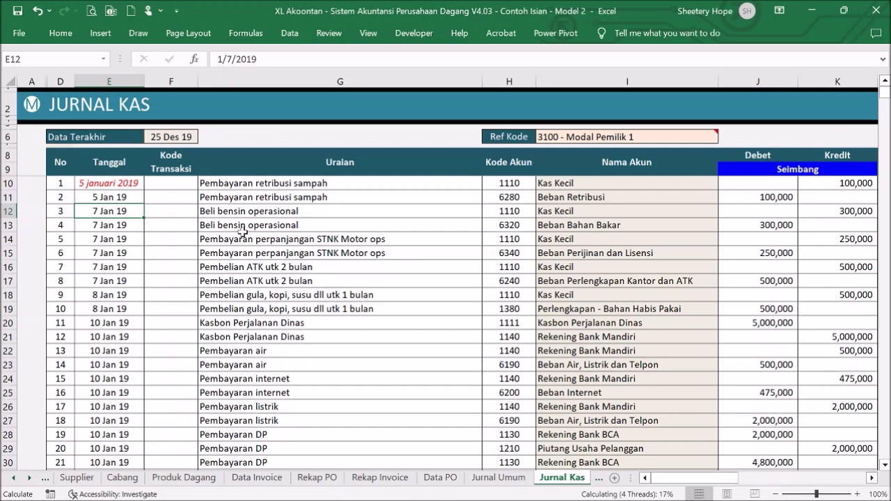
# - Re-enter the first cash journal entry's date in E10 as 5 january 19, with the English month name
pyautogui.click(127, 186)
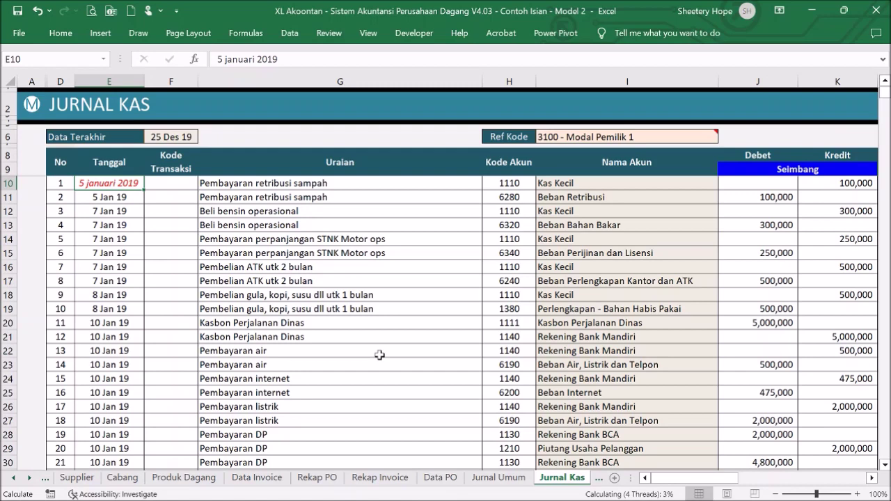
pyautogui.write('5')
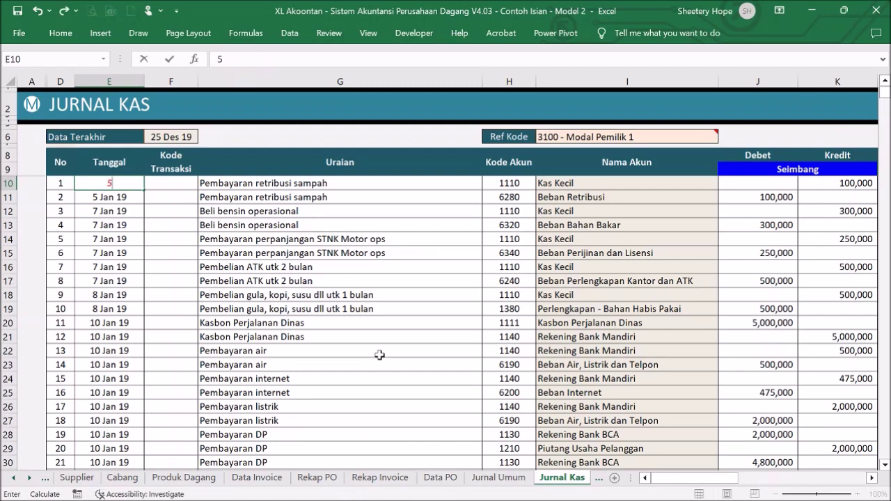
pyautogui.write(' january')
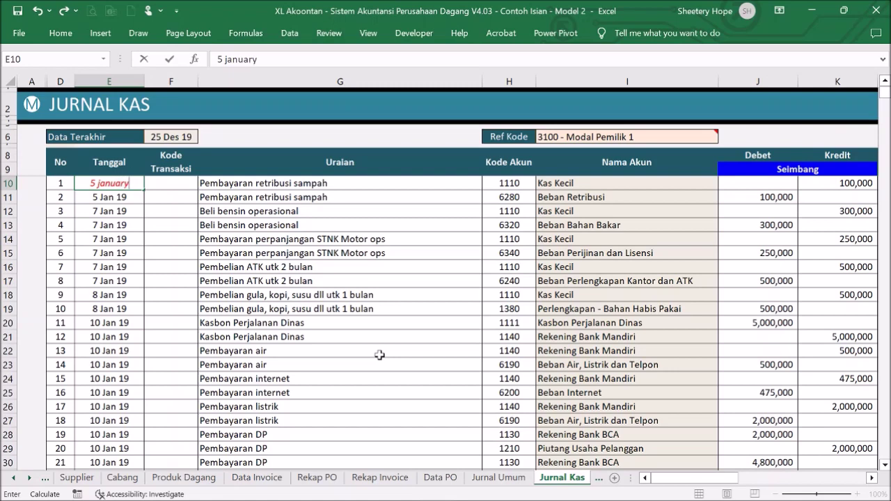
pyautogui.write('9')
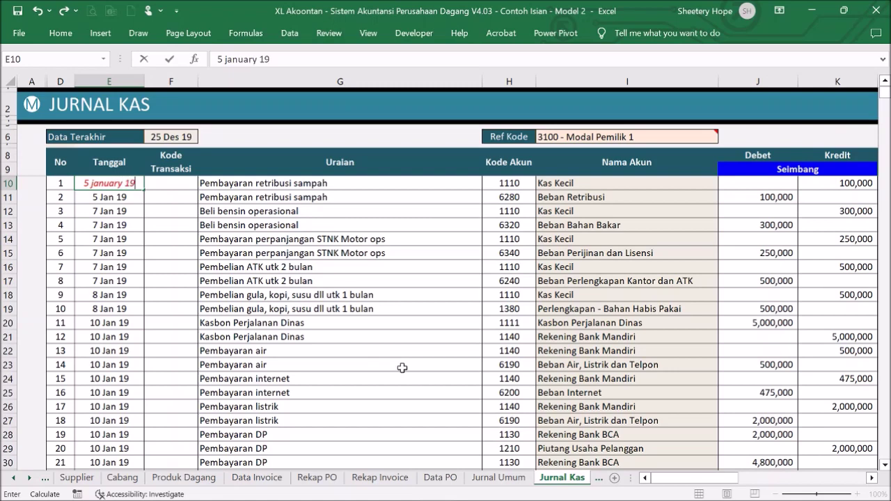
pyautogui.click(459, 390)
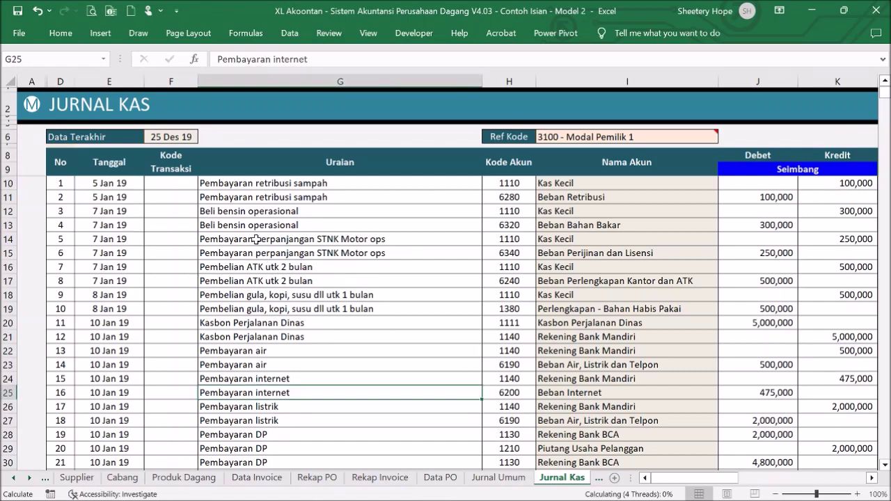
# - Examine the first entry's transaction code, description and Kode Akun cells, including the list of account codes
pyautogui.click(185, 181)
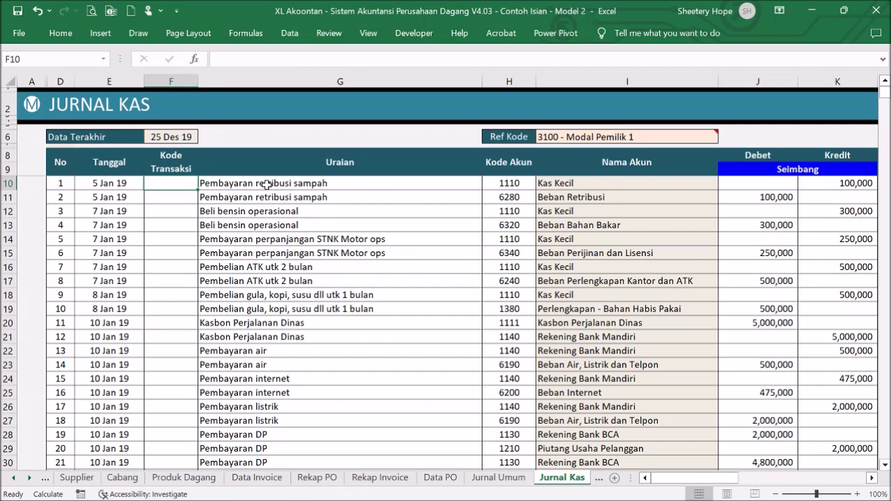
pyautogui.click(259, 185)
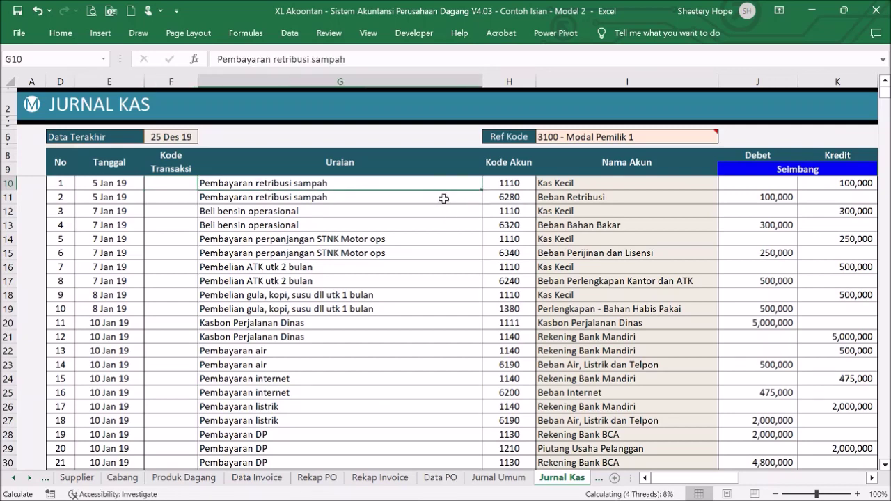
pyautogui.click(514, 187)
pyautogui.click(541, 183)
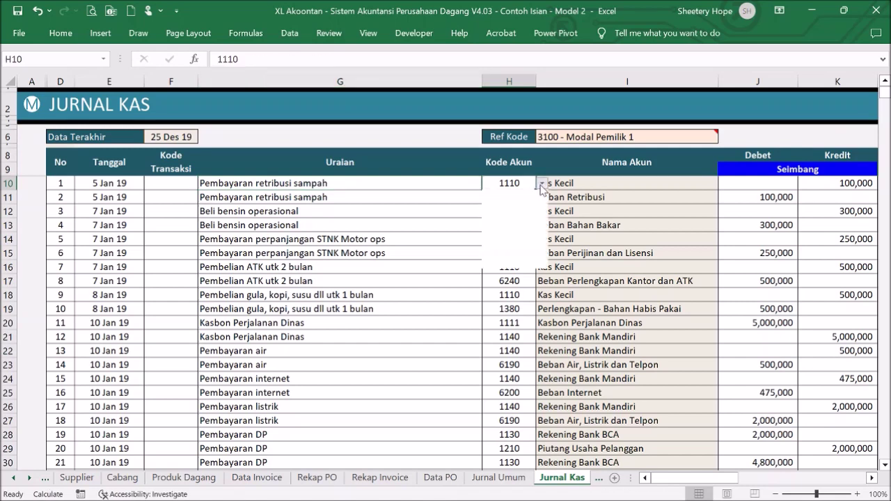
pyautogui.click(541, 185)
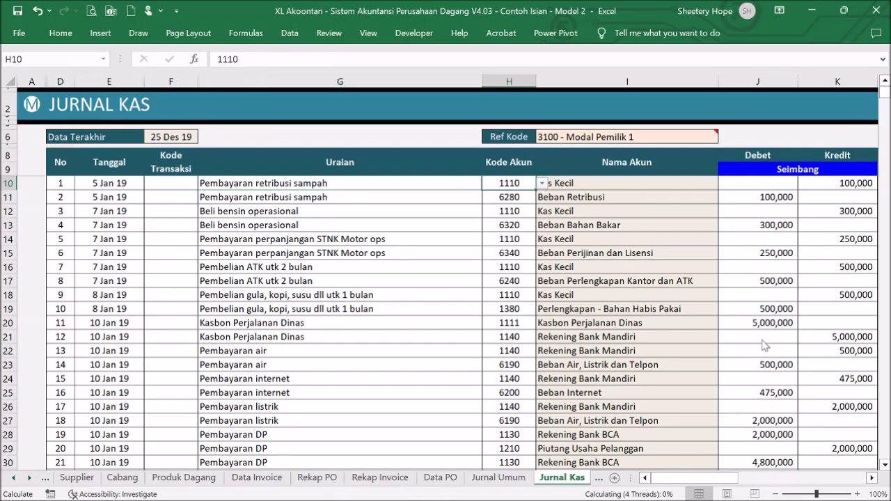
# - Look through the Ref Kode reference list in I6 without choosing another account
pyautogui.click(871, 477)
pyautogui.click(872, 477)
pyautogui.click(872, 478)
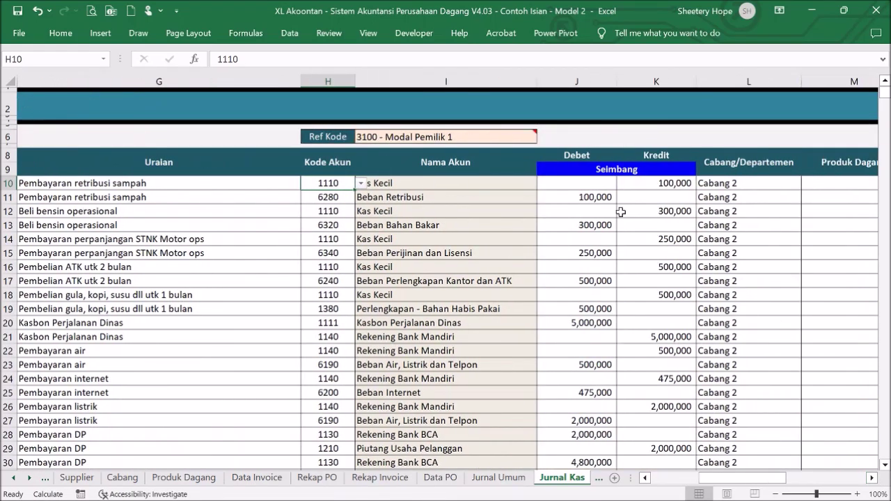
pyautogui.click(509, 136)
pyautogui.click(542, 138)
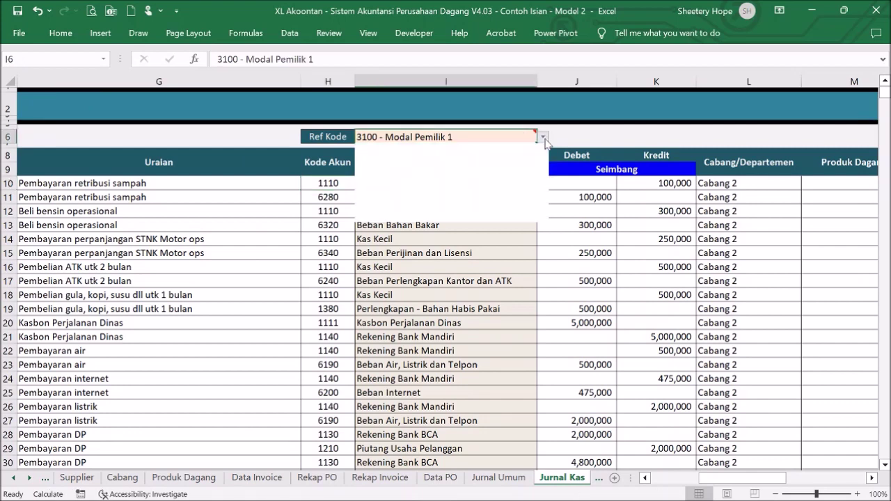
pyautogui.click(539, 161)
pyautogui.click(539, 161)
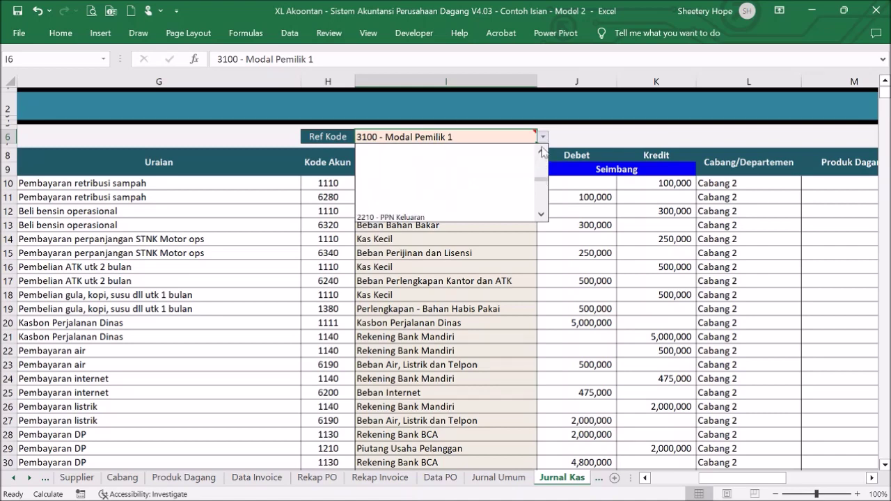
pyautogui.click(547, 137)
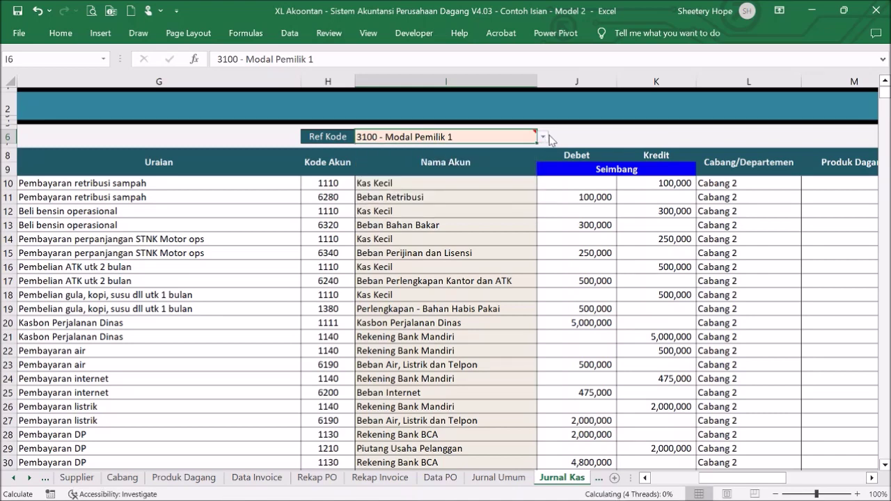
pyautogui.click(341, 185)
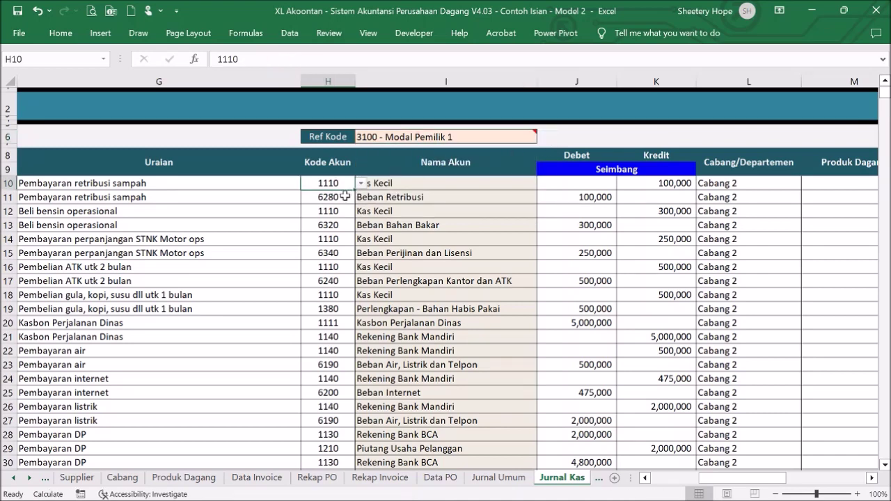
pyautogui.click(342, 198)
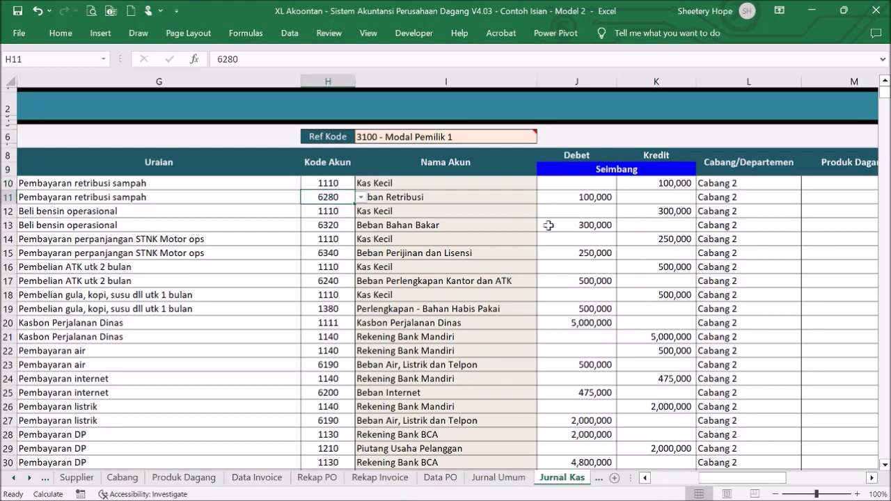
pyautogui.write('111')
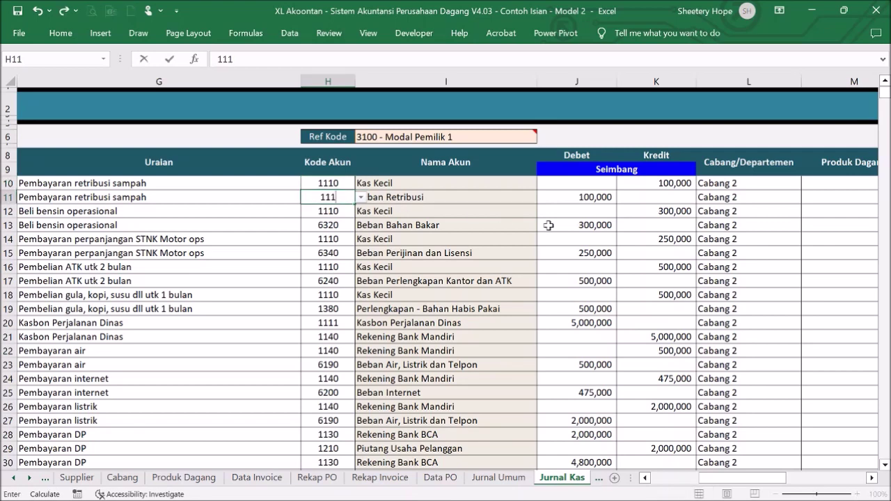
pyautogui.write('0')
pyautogui.press('BackSpace')
pyautogui.press('BackSpace')
pyautogui.press('BackSpace')
pyautogui.press('BackSpace')
pyautogui.write('632')
pyautogui.press('Escape')
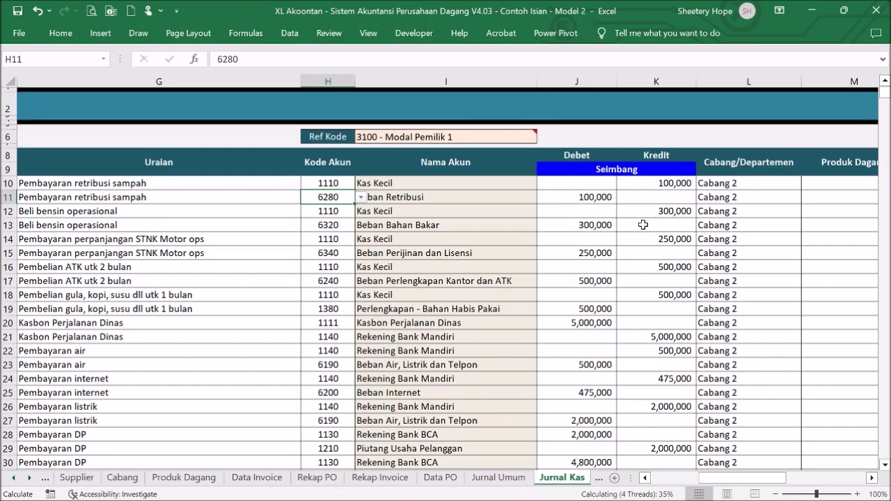
# - Examine the first entry's Cabang/Departemen cell and the product choices offered under Produk Dagang
pyautogui.doubleClick(871, 478)
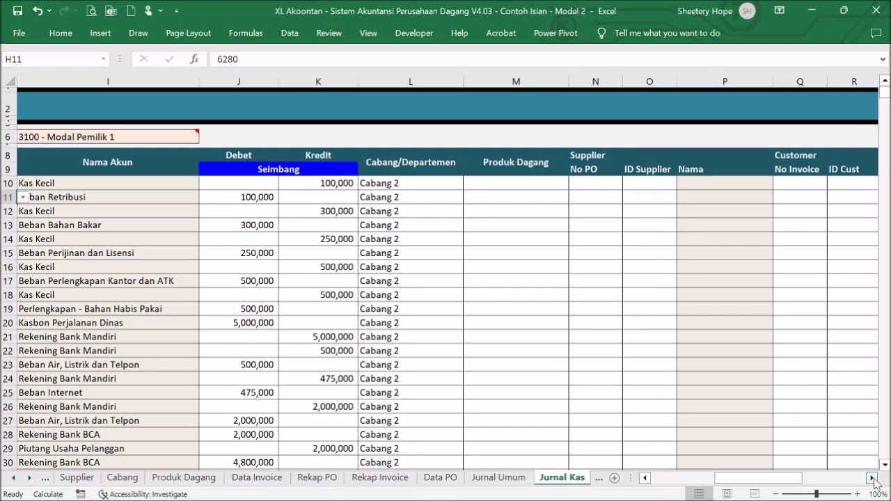
pyautogui.click(439, 184)
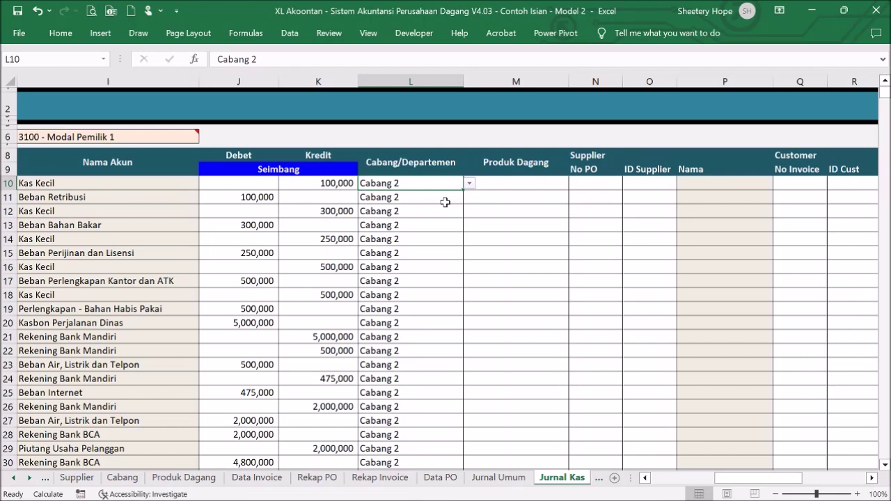
pyautogui.click(560, 185)
pyautogui.click(575, 184)
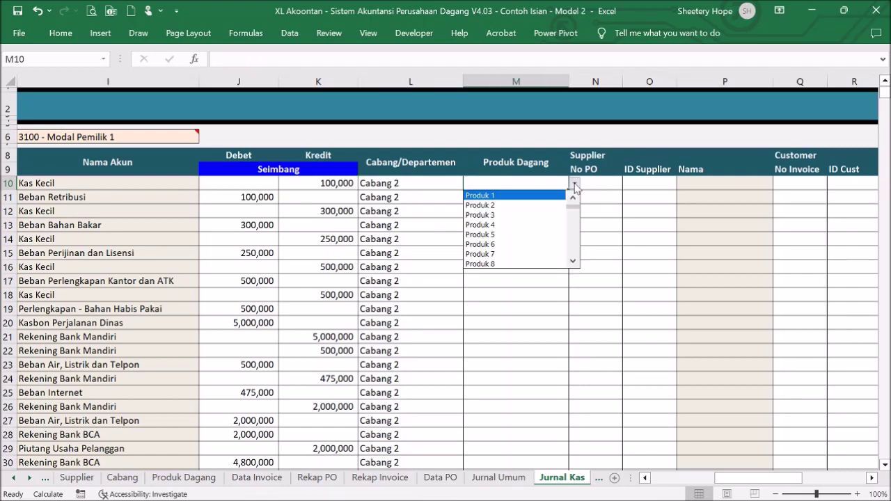
pyautogui.click(575, 185)
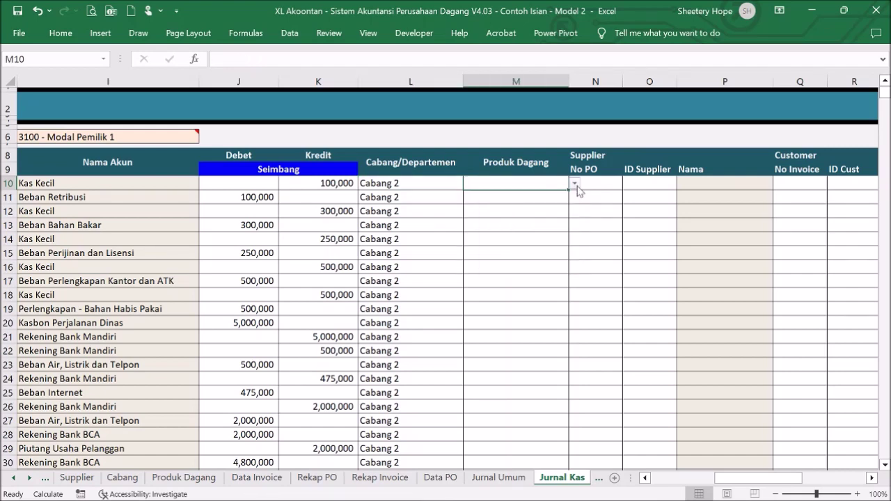
# - Check the choices for the supplier's No PO and ID Supplier fields in the first entry
pyautogui.click(607, 186)
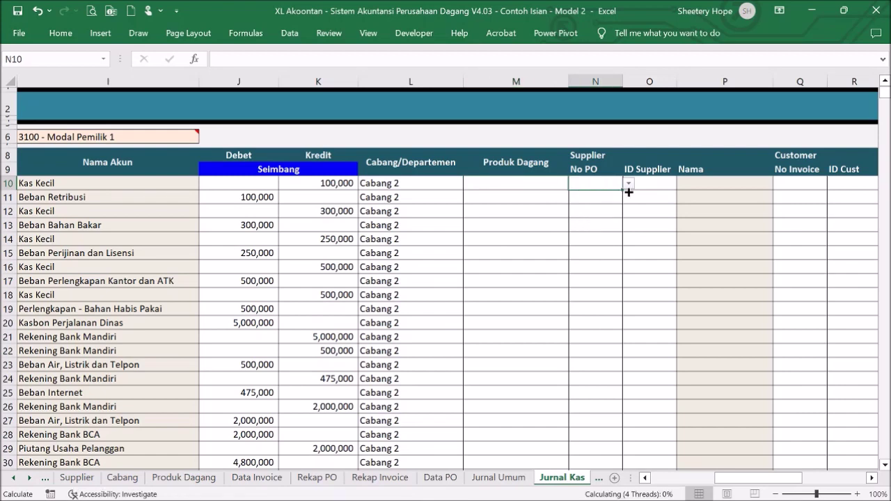
pyautogui.click(628, 184)
pyautogui.click(628, 184)
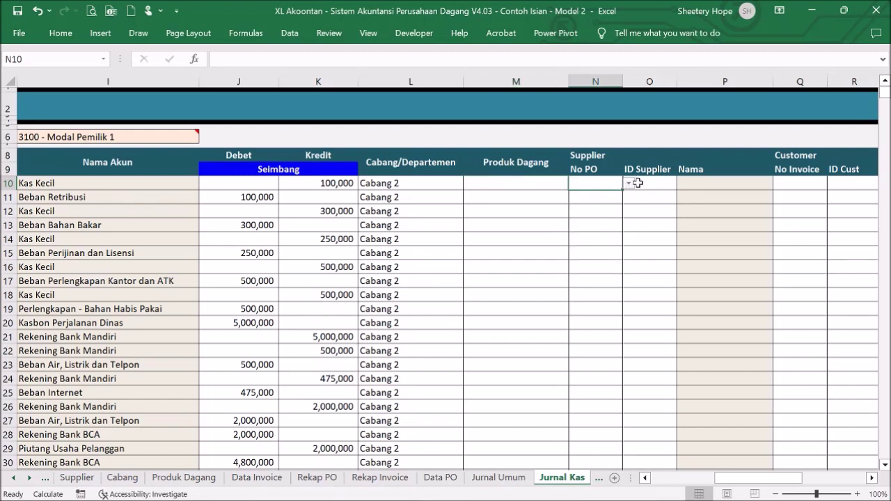
pyautogui.click(637, 183)
pyautogui.click(682, 184)
pyautogui.click(682, 184)
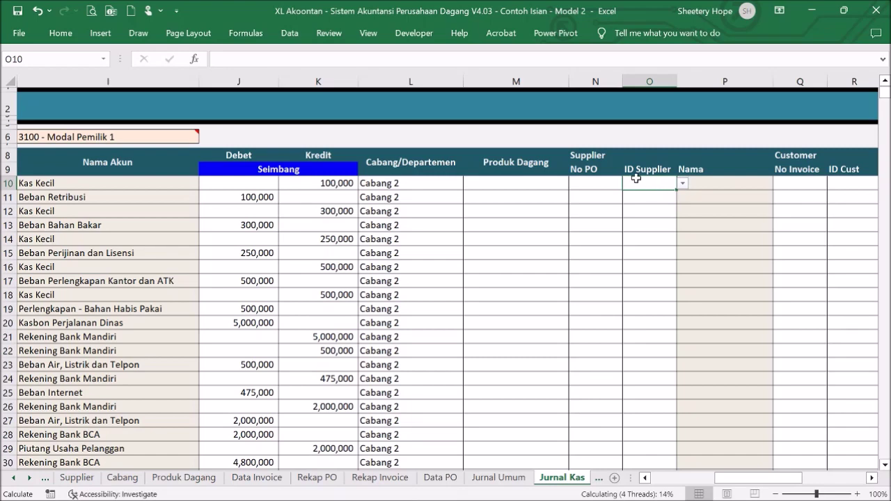
pyautogui.click(613, 183)
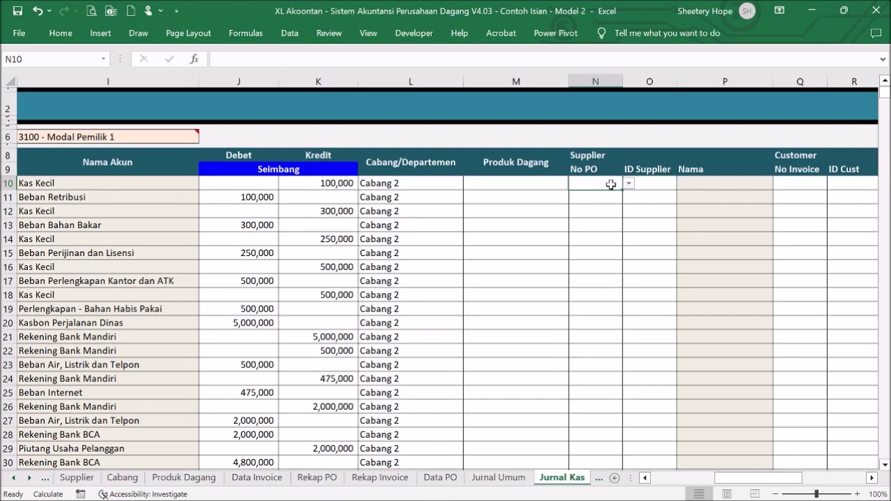
# - Examine the first entry's customer No Invoice field and the neighbouring Customer and Akun Laporan 2 columns
pyautogui.click(873, 478)
pyautogui.click(872, 478)
pyautogui.click(872, 478)
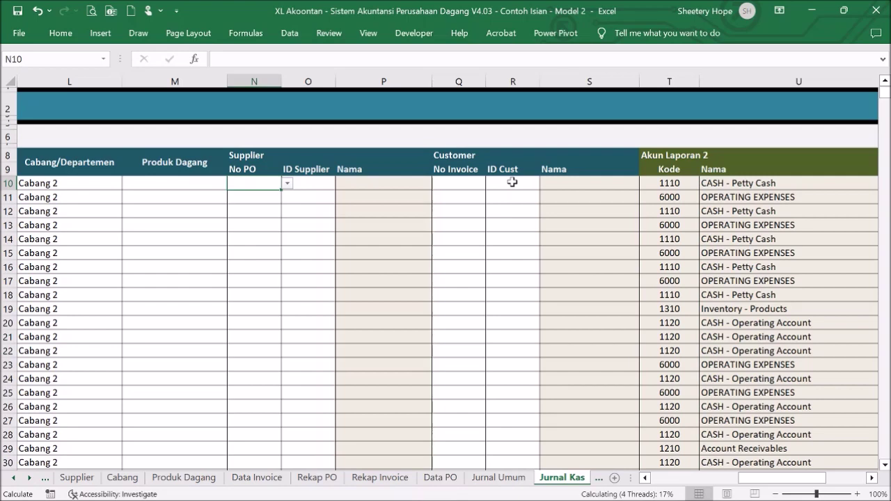
pyautogui.click(470, 183)
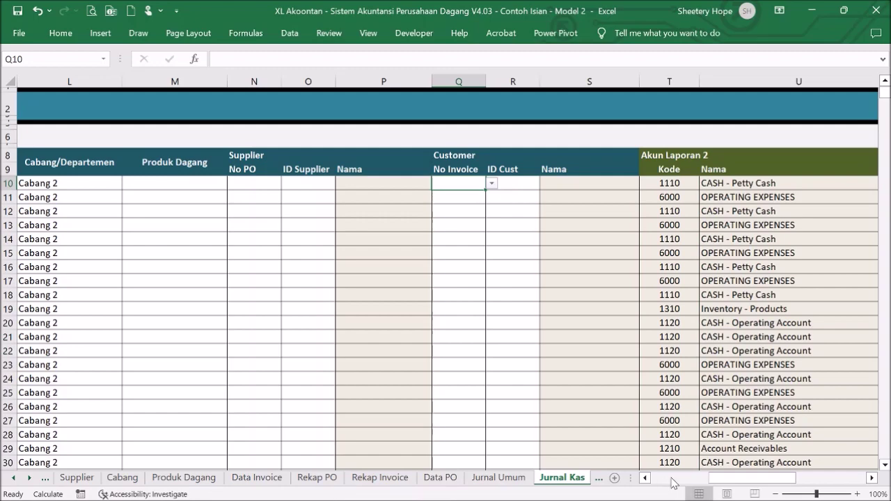
# - Open the Kode Akun sheet from the main panel and select the KODE LAPORAN 2 cell of Kasbon Perjalanan Dinas
pyautogui.click(666, 478)
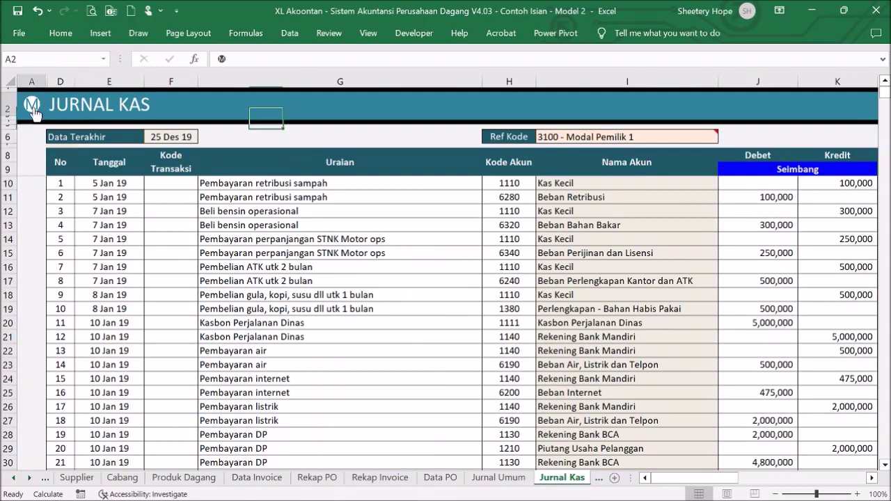
pyautogui.click(31, 104)
pyautogui.click(92, 176)
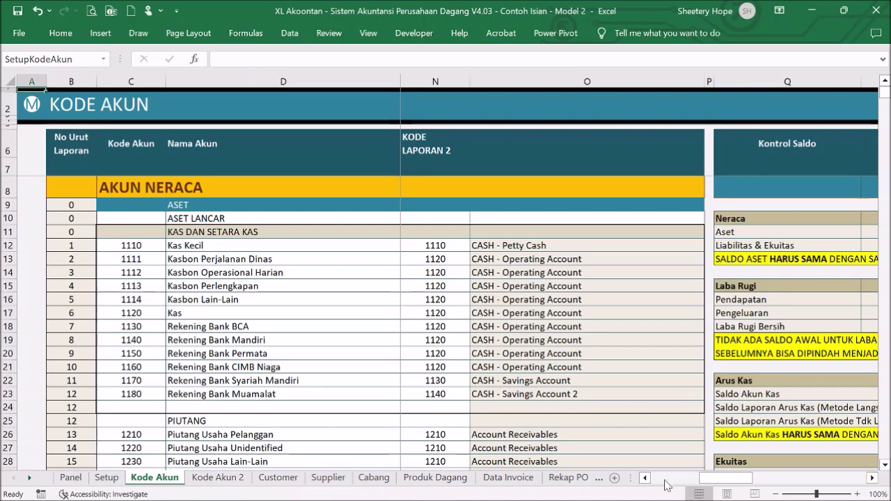
pyautogui.click(438, 259)
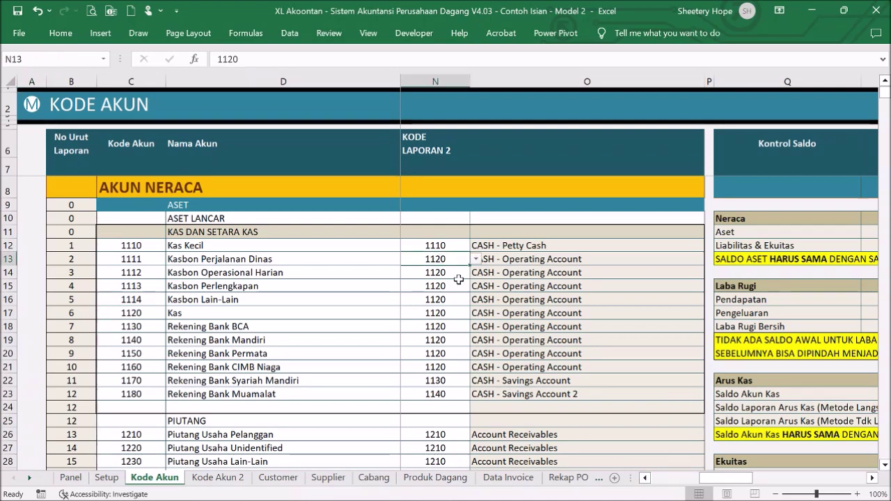
# - Return to the main panel, check the Jurnal Umum sheet, and open the Jurnal Kas sheet from the panel
pyautogui.click(31, 105)
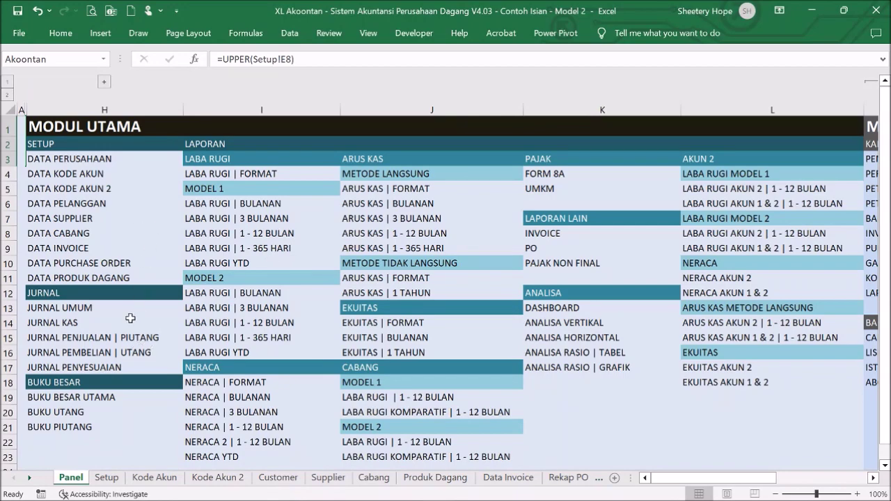
pyautogui.click(85, 311)
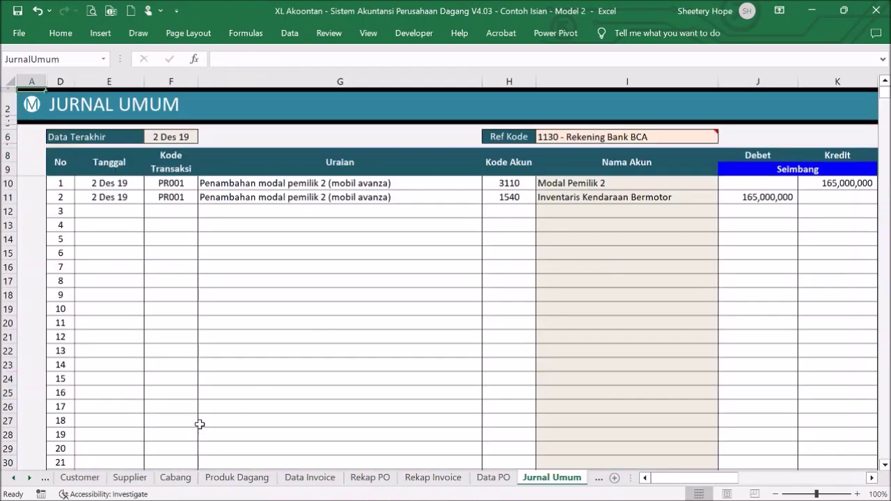
pyautogui.click(31, 106)
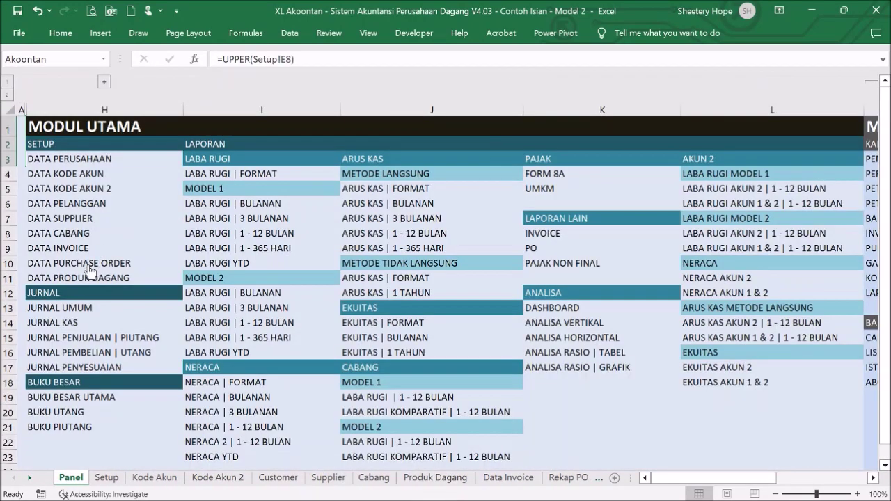
pyautogui.click(63, 322)
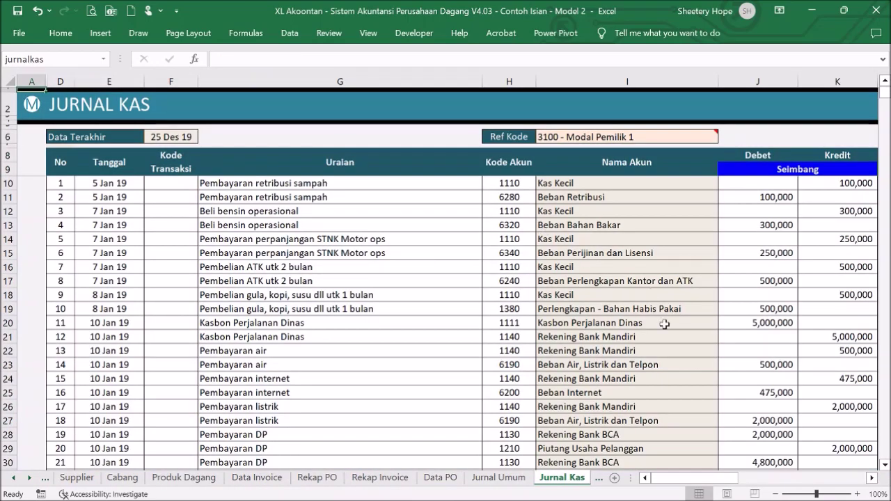
pyautogui.moveTo(703, 478)
pyautogui.mouseDown()
pyautogui.moveTo(793, 478)
pyautogui.moveTo(702, 477)
pyautogui.mouseUp()
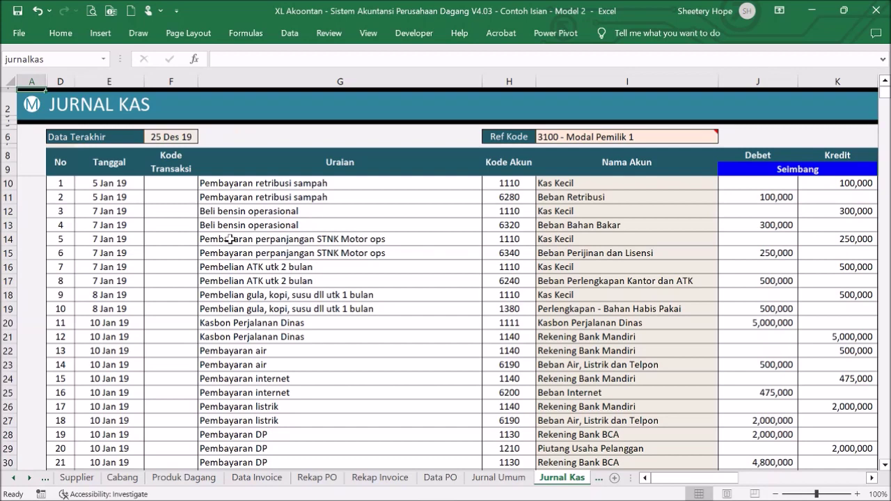
# - Review the dated cash journal entries from January, starting at the 7 Jan 19 date of entry 6
pyautogui.click(109, 252)
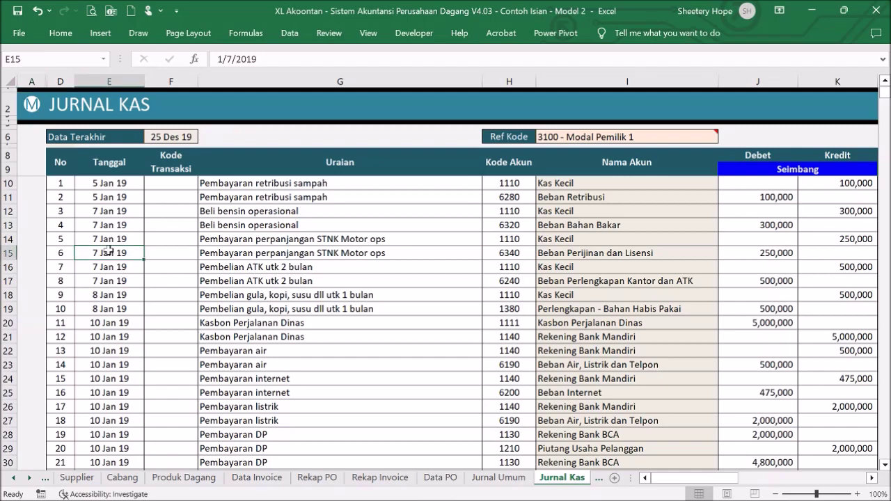
pyautogui.scroll(-3, 123, 266)
pyautogui.scroll(-5, 124, 266)
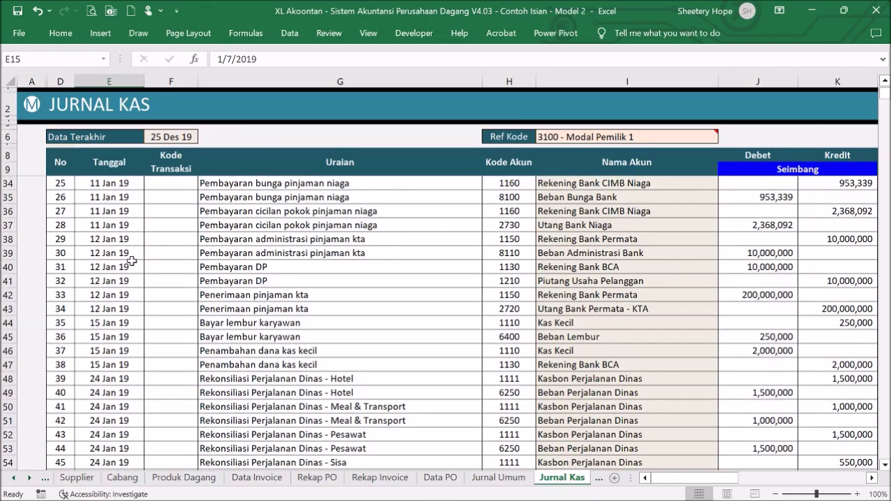
pyautogui.scroll(8, 132, 259)
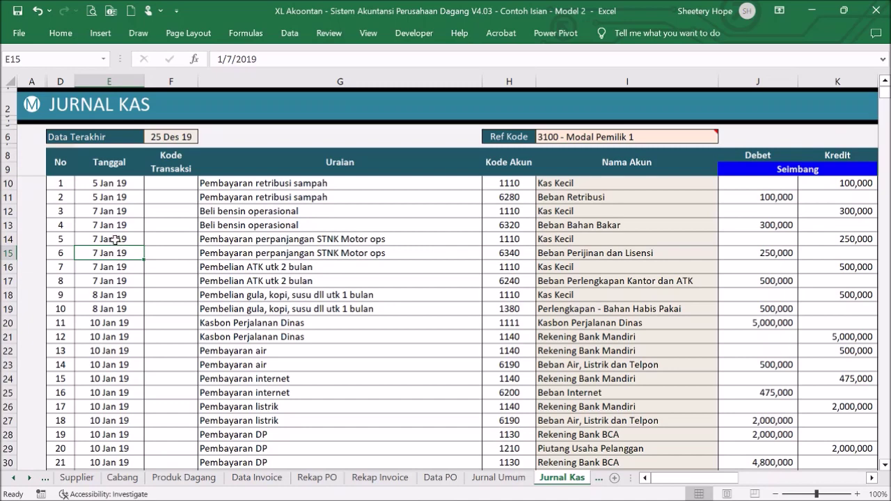
# - Unhide columns B and C between columns A and D of the Jurnal Kas sheet
pyautogui.moveTo(35, 82); pyautogui.dragTo(60, 81)
pyautogui.rightClick(60, 78)
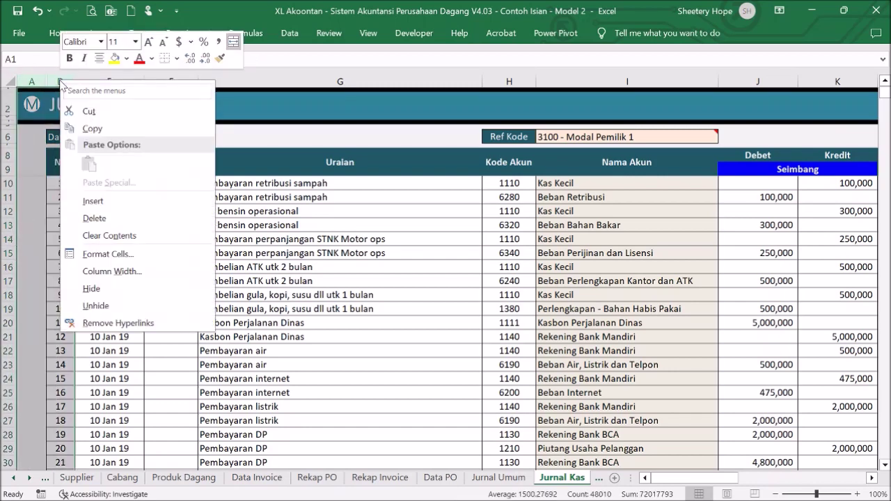
pyautogui.click(101, 305)
pyautogui.click(123, 296)
# - Set the font colour of columns B and C to black
pyautogui.moveTo(75, 82); pyautogui.dragTo(115, 92)
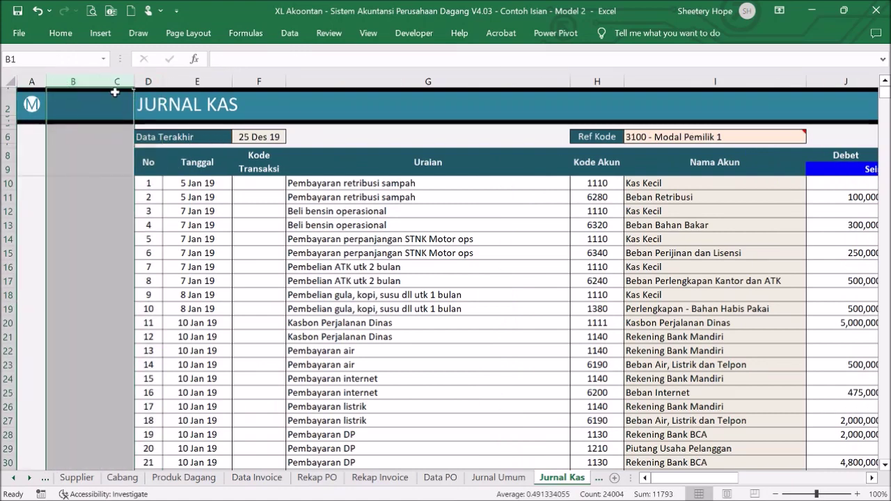
pyautogui.click(60, 33)
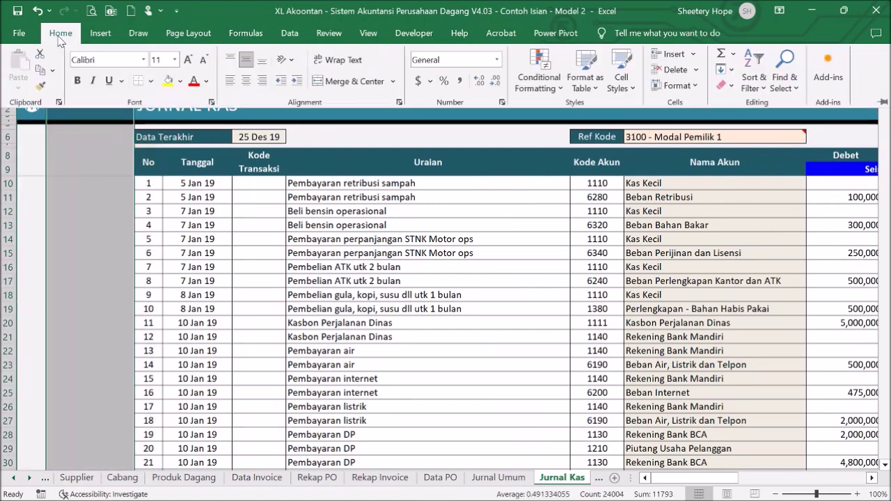
pyautogui.click(207, 81)
pyautogui.click(214, 96)
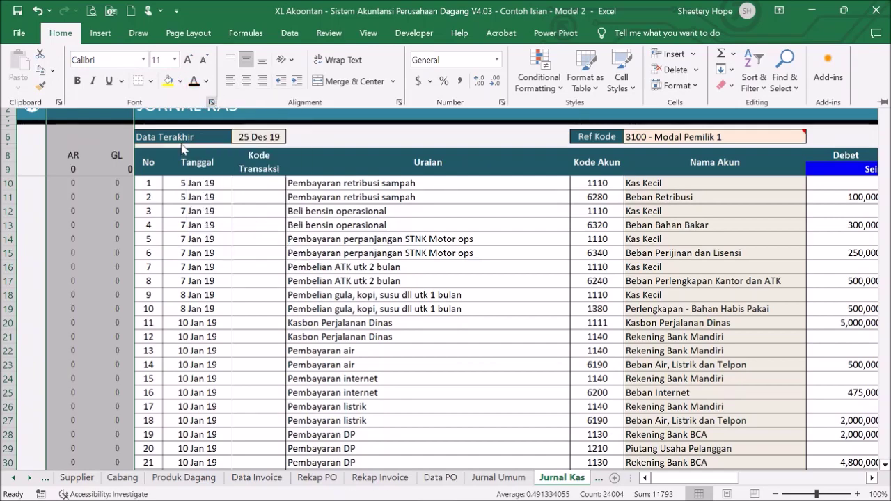
# - Examine the helper formulas in columns A and B alongside the cash journal entries
pyautogui.click(87, 296)
pyautogui.scroll(-10, 91, 291)
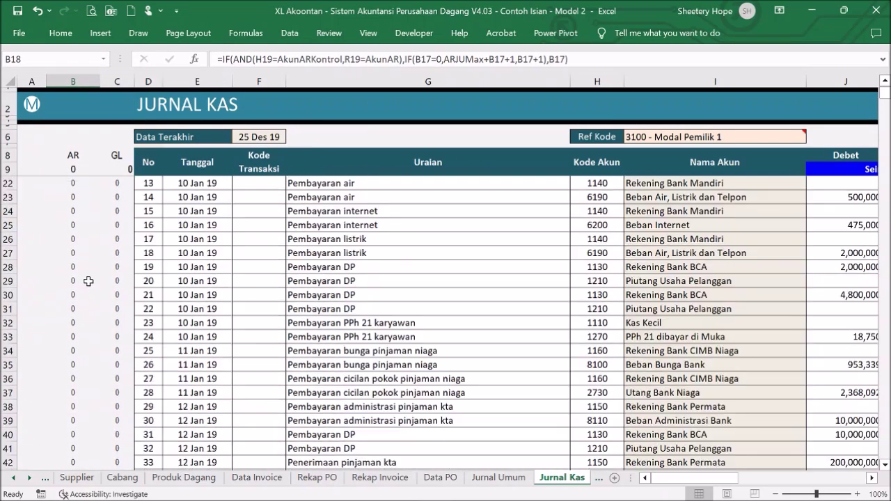
pyautogui.scroll(-10, 87, 277)
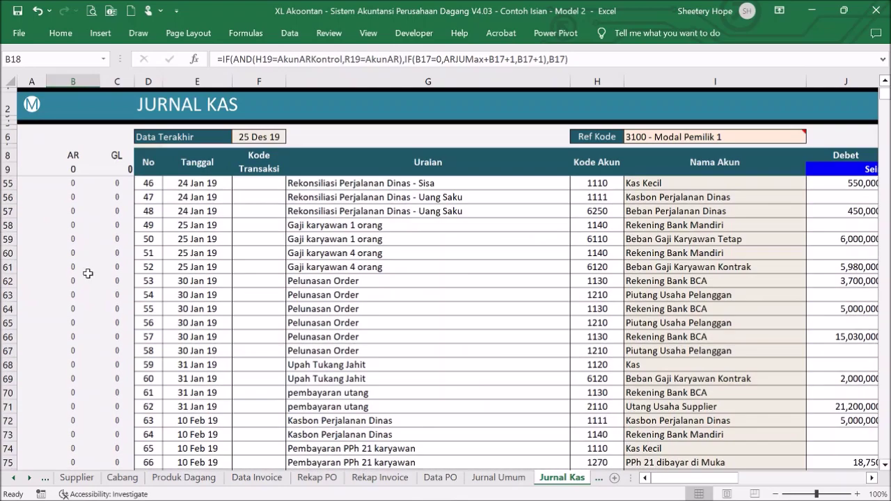
pyautogui.click(37, 292)
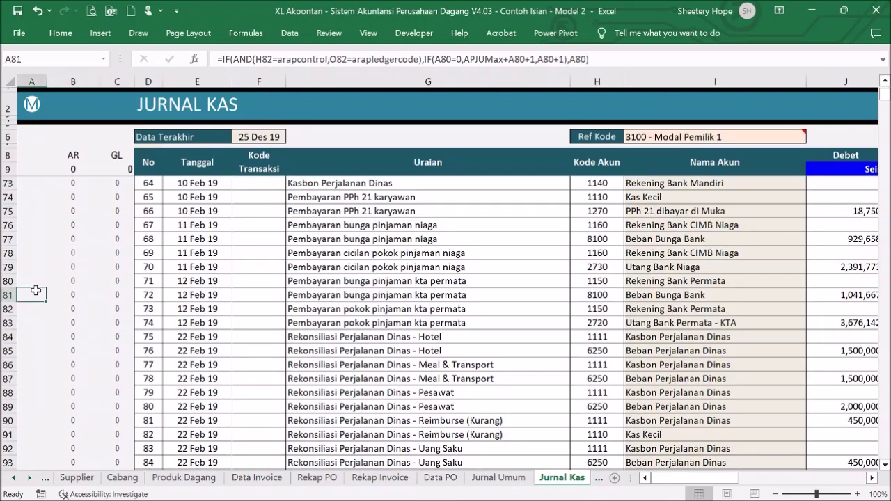
pyautogui.scroll(-3, 104, 311)
pyautogui.scroll(-1, 103, 309)
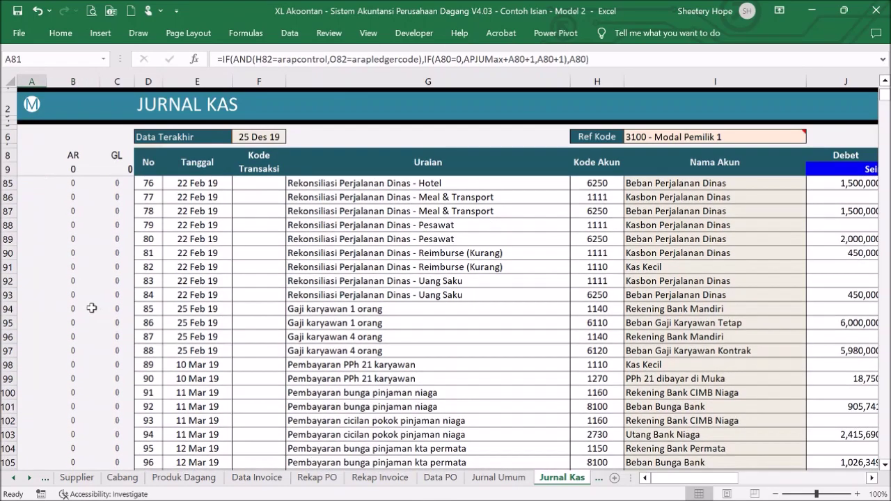
pyautogui.click(93, 309)
pyautogui.scroll(-1, 155, 299)
pyautogui.scroll(-2, 155, 300)
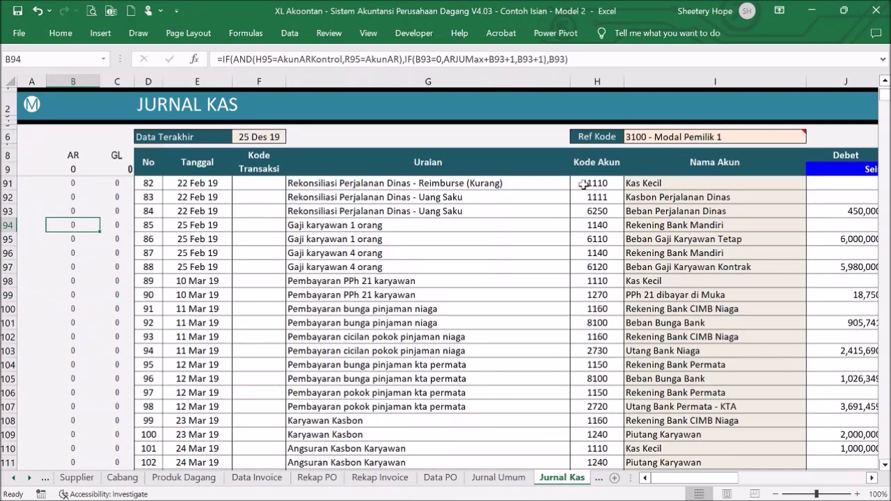
# - Copy the empty journal rows 287 to 289 below the last entry and insert the copied rows at row 287
pyautogui.moveTo(887, 103)
pyautogui.mouseDown()
pyautogui.moveTo(888, 121)
pyautogui.moveTo(888, 112)
pyautogui.mouseUp()
pyautogui.scroll(20, 437, 238)
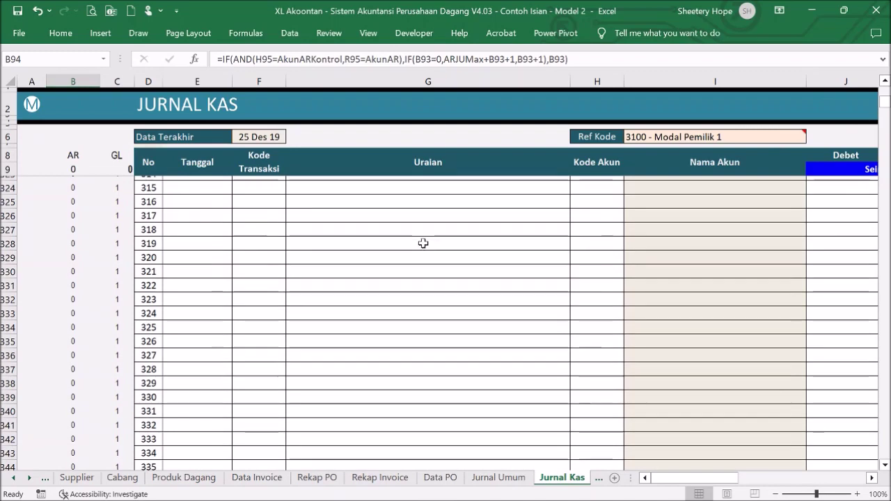
pyautogui.scroll(-1, 436, 240)
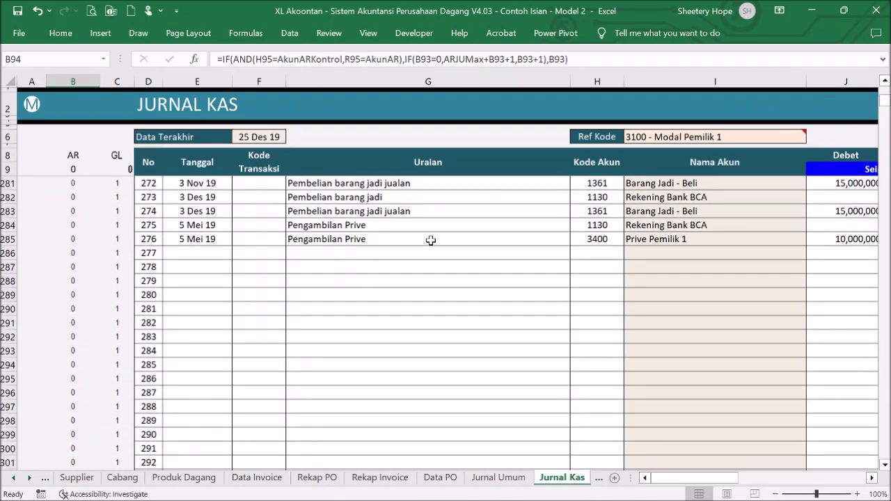
pyautogui.moveTo(4, 267); pyautogui.dragTo(19, 294)
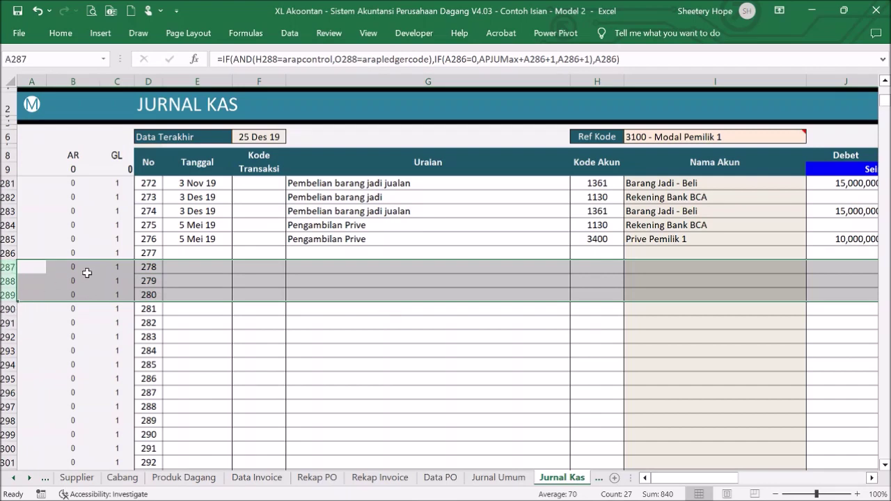
pyautogui.rightClick(101, 271)
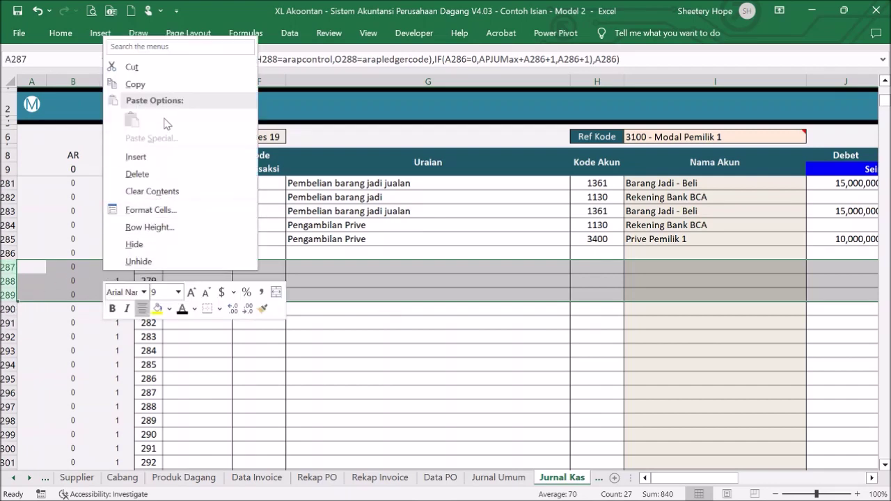
pyautogui.click(165, 85)
pyautogui.rightClick(104, 280)
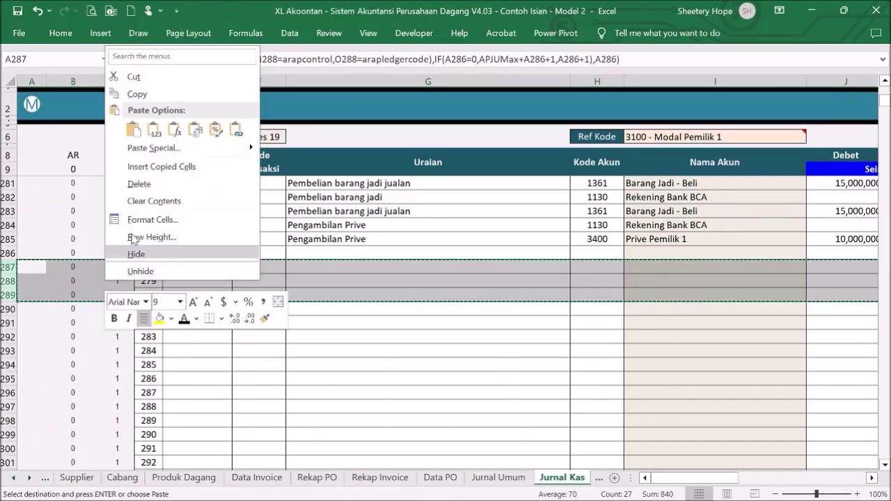
pyautogui.click(164, 168)
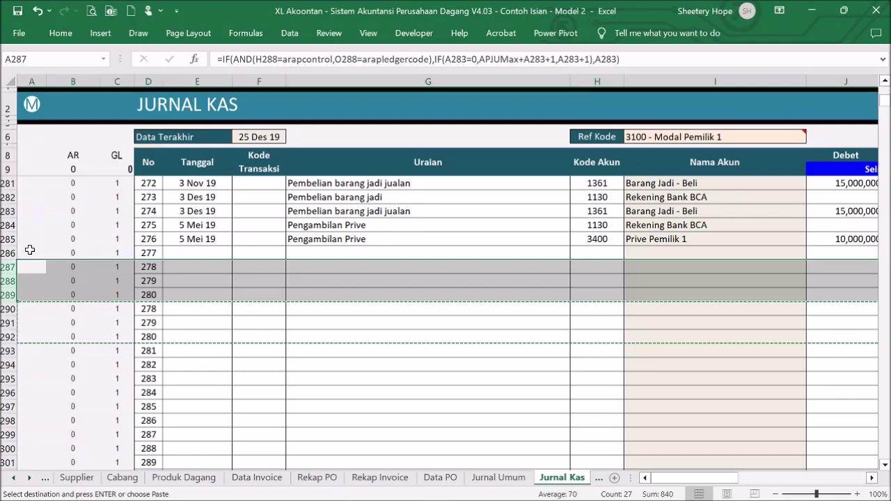
# - Fill the helper formulas in columns A to C from row 286 through row 293, and extend the No sequence from 275 and 276 down to 285
pyautogui.moveTo(30, 251); pyautogui.dragTo(129, 341)
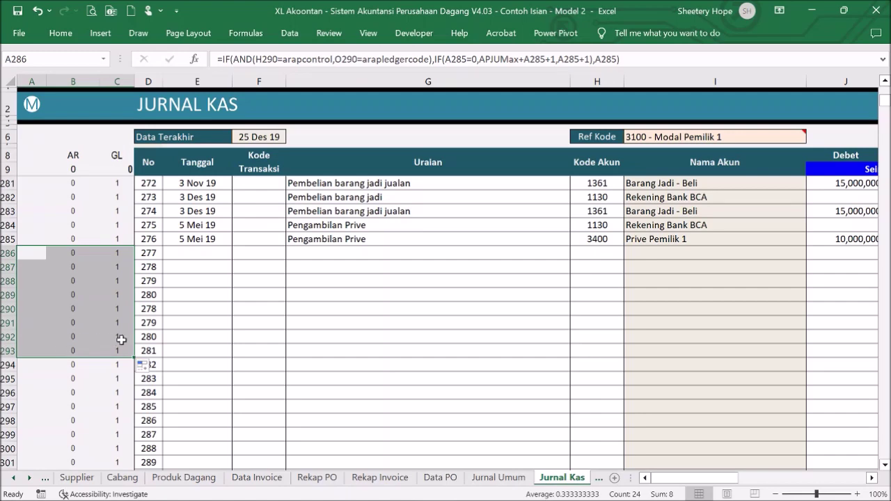
pyautogui.moveTo(150, 227); pyautogui.dragTo(152, 239)
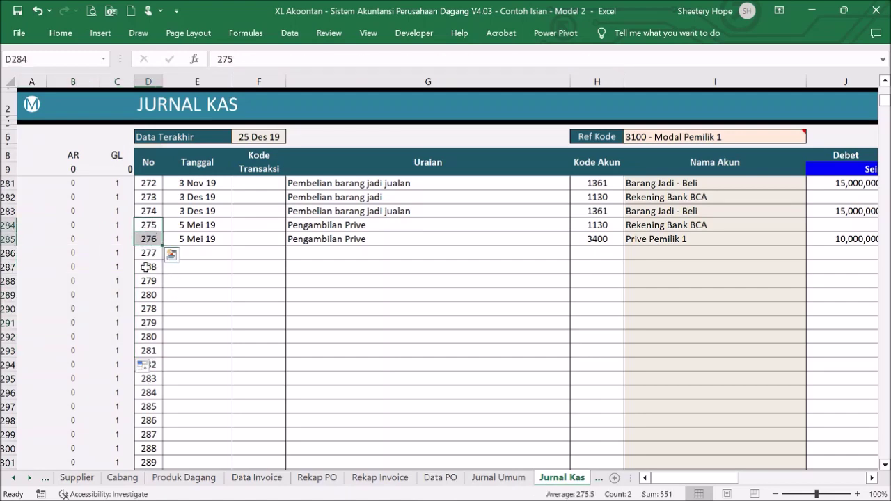
pyautogui.click(156, 351)
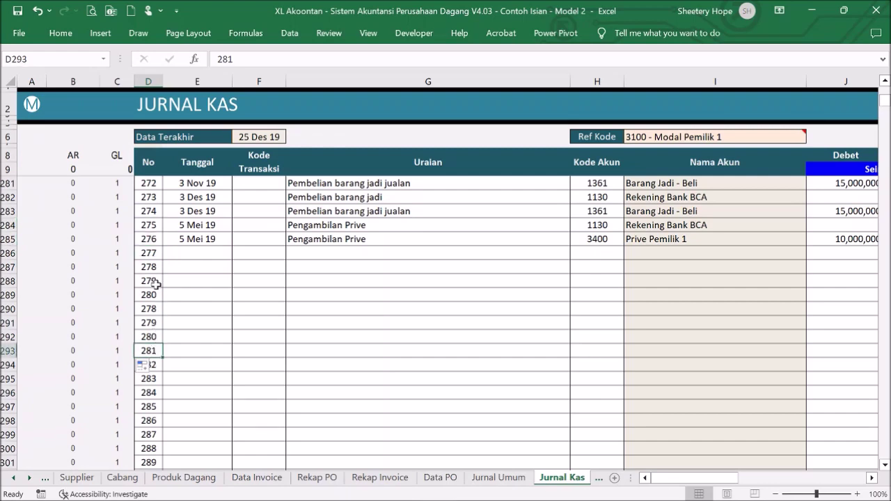
pyautogui.click(153, 227)
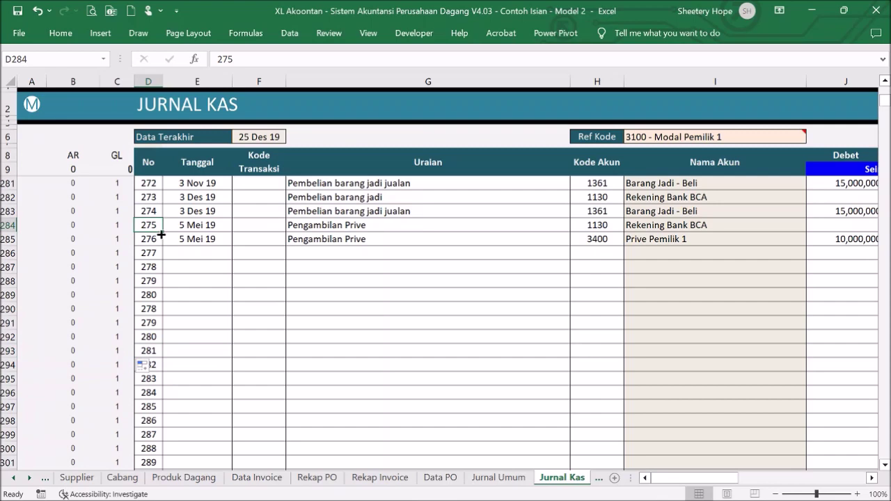
pyautogui.keyDown('shift'); pyautogui.click(152, 234); pyautogui.keyUp('shift')
pyautogui.moveTo(163, 246); pyautogui.dragTo(165, 367)
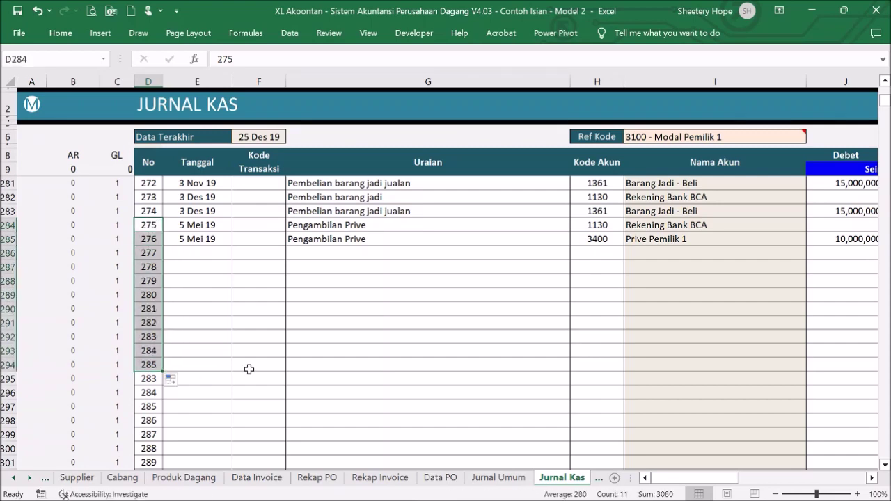
pyautogui.click(155, 293)
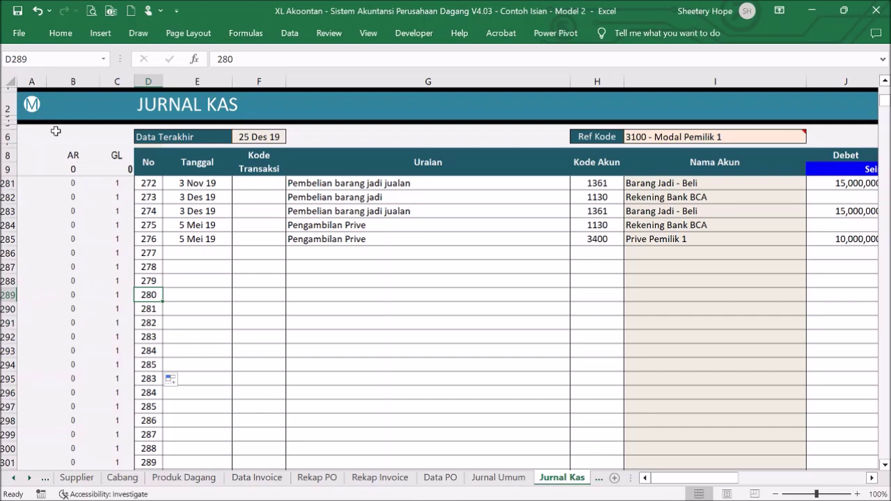
# - Visit the Jurnal Penyesuaian, Jurnal Pembelian | Utang and Jurnal Kas sheets from the main panel, and return to the panel
pyautogui.click(32, 104)
pyautogui.click(32, 105)
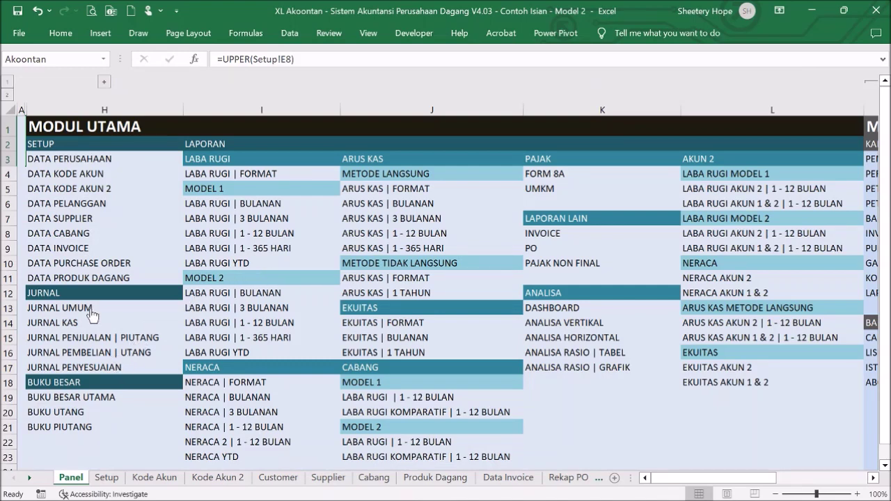
pyautogui.click(96, 366)
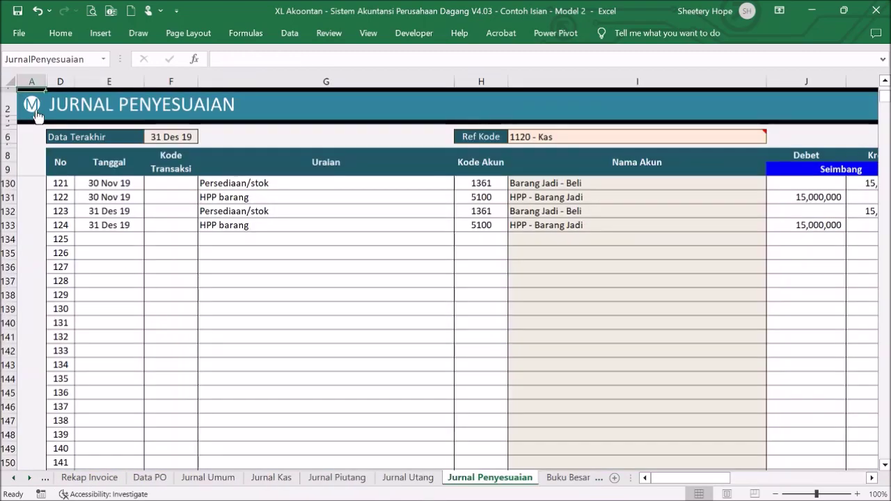
pyautogui.click(41, 124)
pyautogui.click(104, 352)
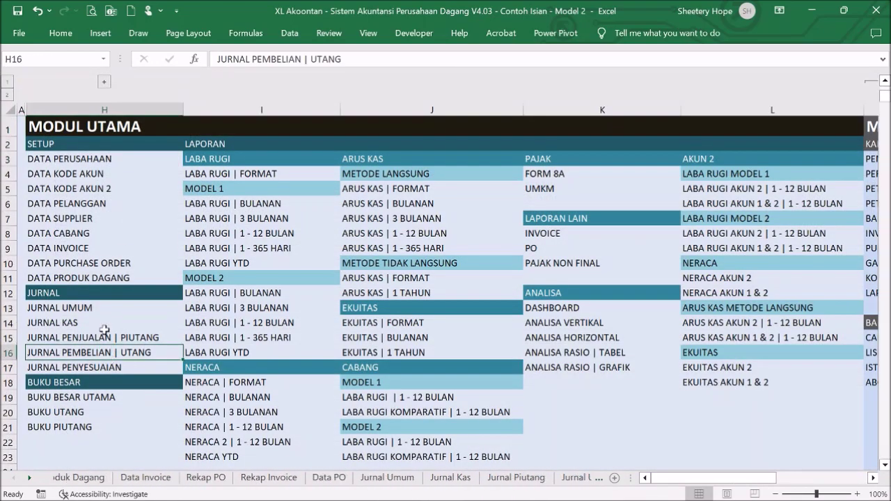
pyautogui.click(32, 104)
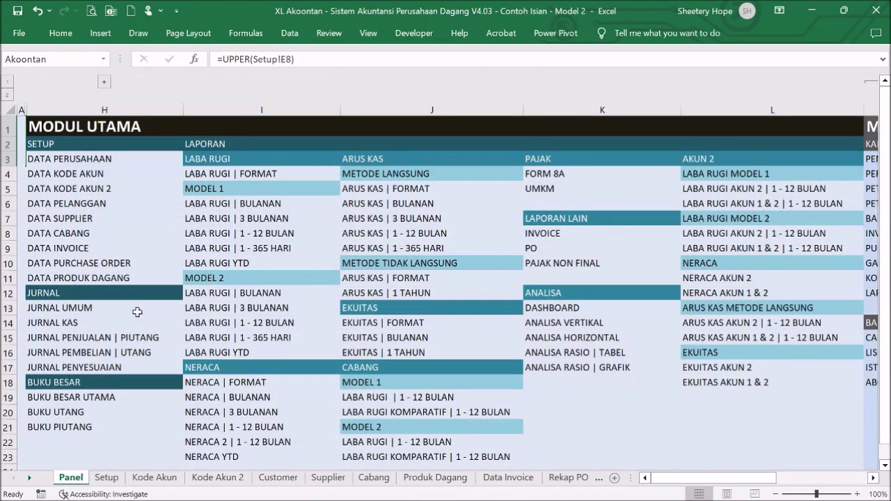
pyautogui.click(70, 325)
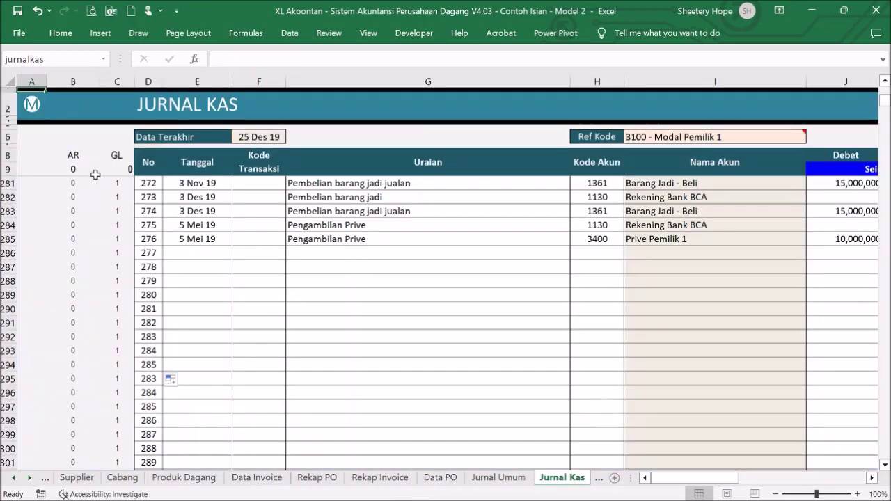
pyautogui.click(35, 108)
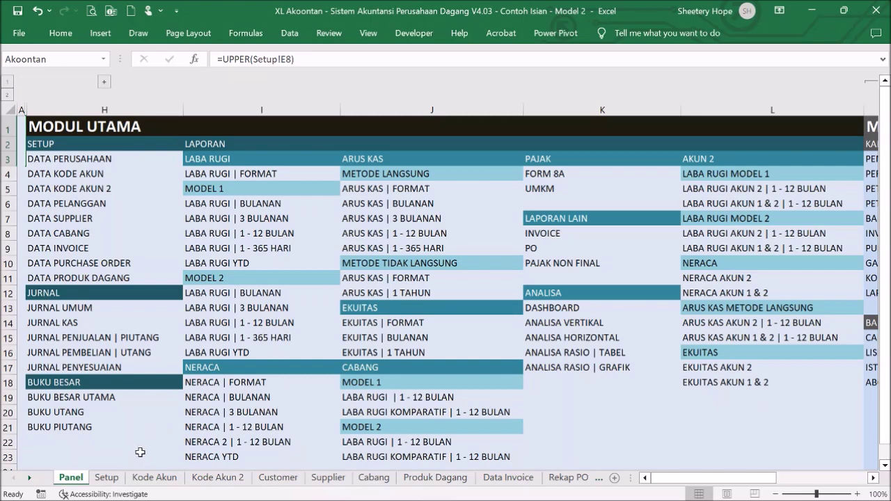
# - Open the Buku Besar Utama ledger from the panel and examine its Kode Akun selector and its Tanggal Awal and Tanggal Akhir fields
pyautogui.click(109, 439)
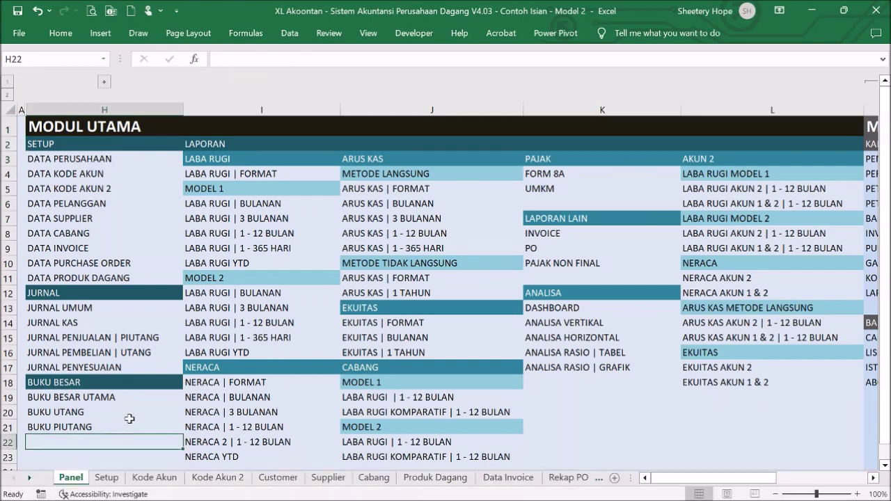
pyautogui.click(105, 400)
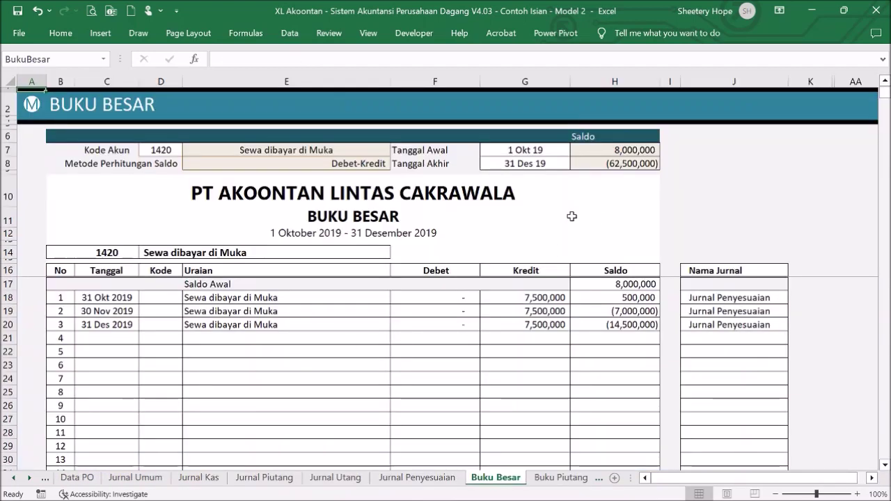
pyautogui.click(157, 149)
pyautogui.click(186, 149)
pyautogui.click(186, 149)
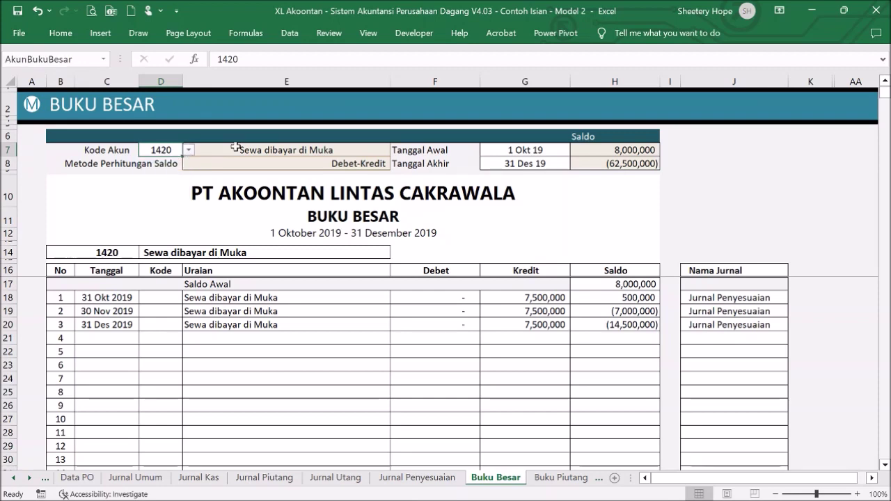
pyautogui.click(527, 149)
pyautogui.click(539, 164)
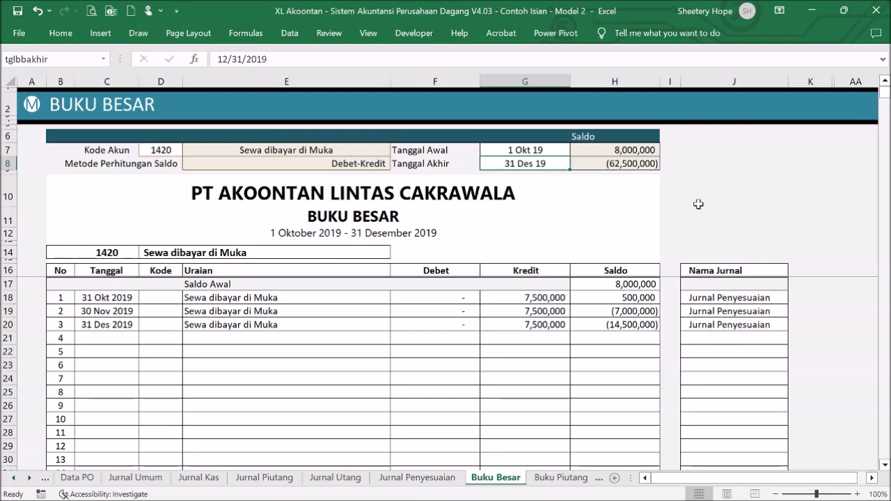
pyautogui.click(560, 151)
pyautogui.click(556, 165)
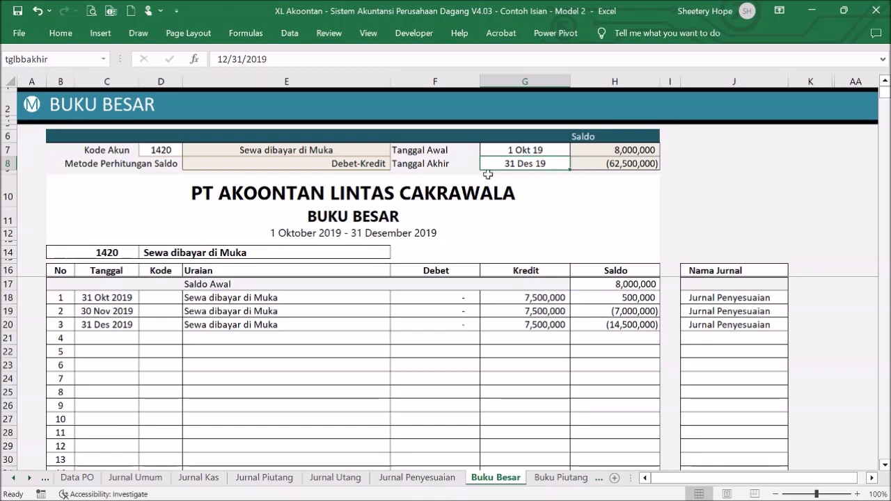
# - Go back through the panel to the Jurnal Kas sheet and hide the helper columns B and C
pyautogui.click(38, 122)
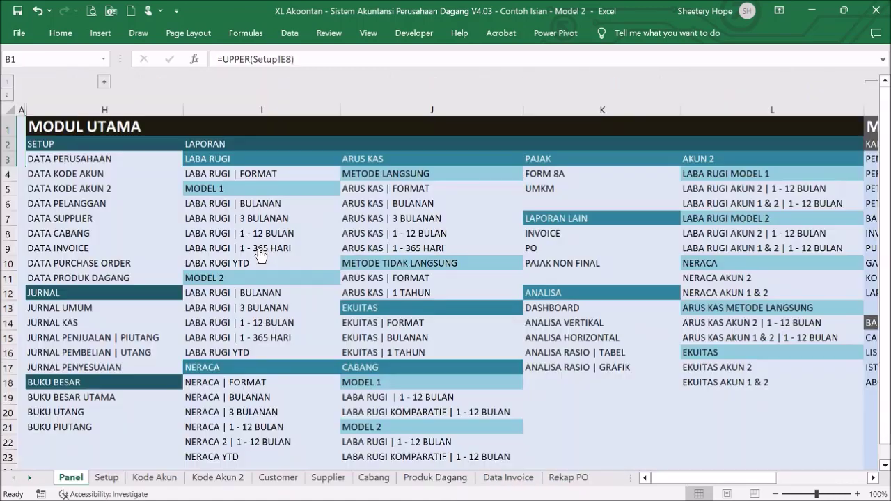
pyautogui.click(73, 323)
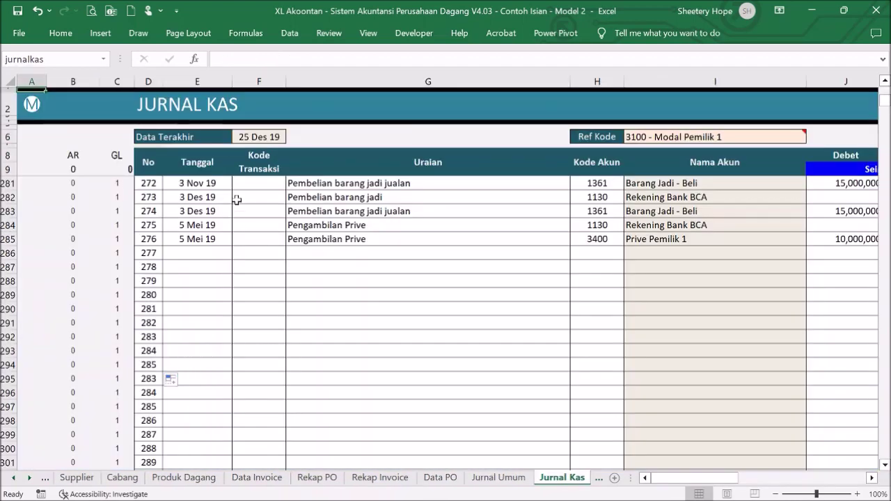
pyautogui.moveTo(82, 78); pyautogui.dragTo(115, 80)
pyautogui.rightClick(115, 80)
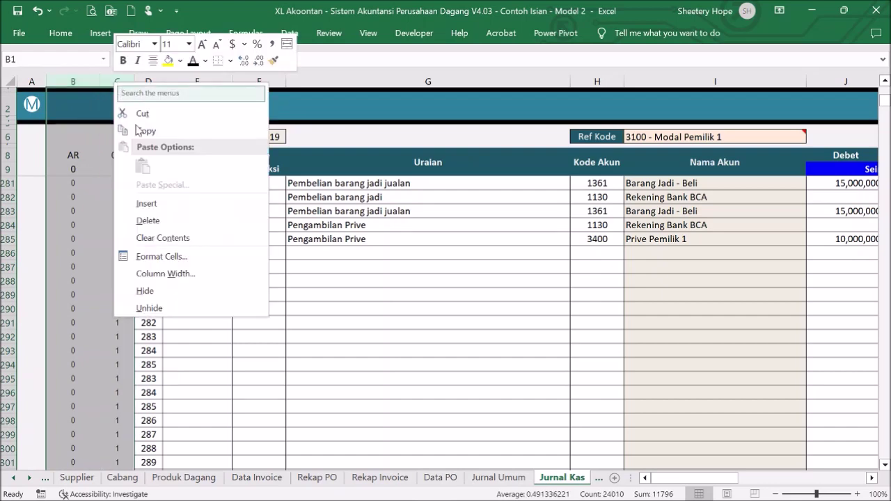
pyautogui.click(169, 290)
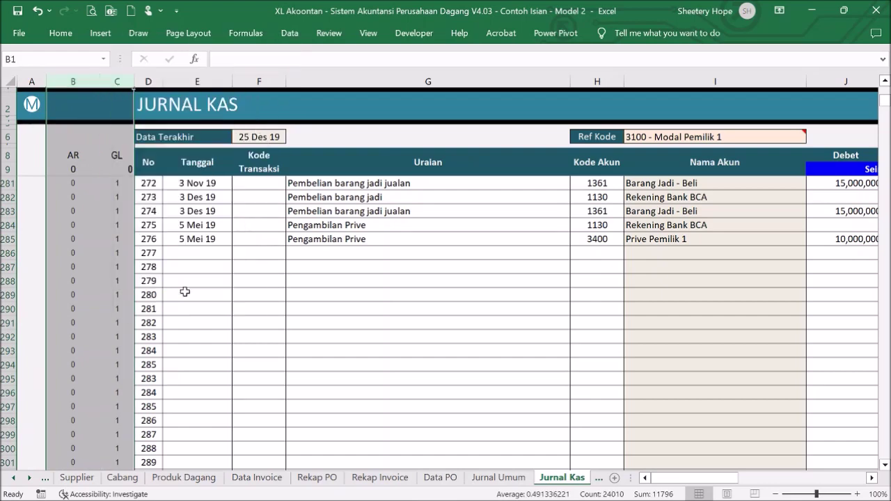
pyautogui.click(241, 265)
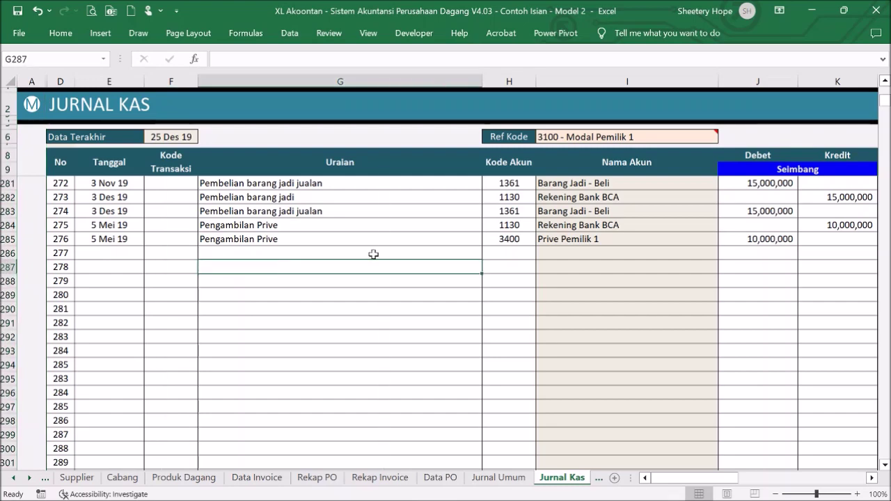
# - Add filters to the cash journal's header rows 8 and 9, from the No column through Catatan
pyautogui.moveTo(62, 152); pyautogui.dragTo(681, 166)
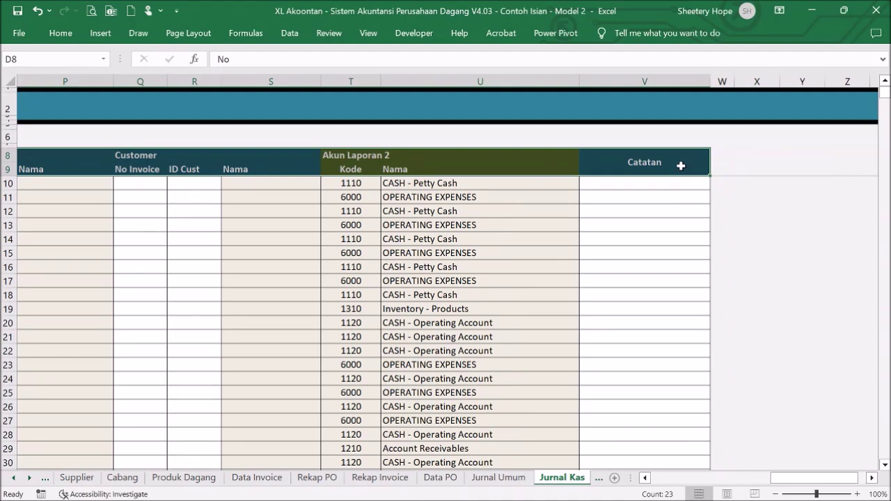
pyautogui.click(60, 33)
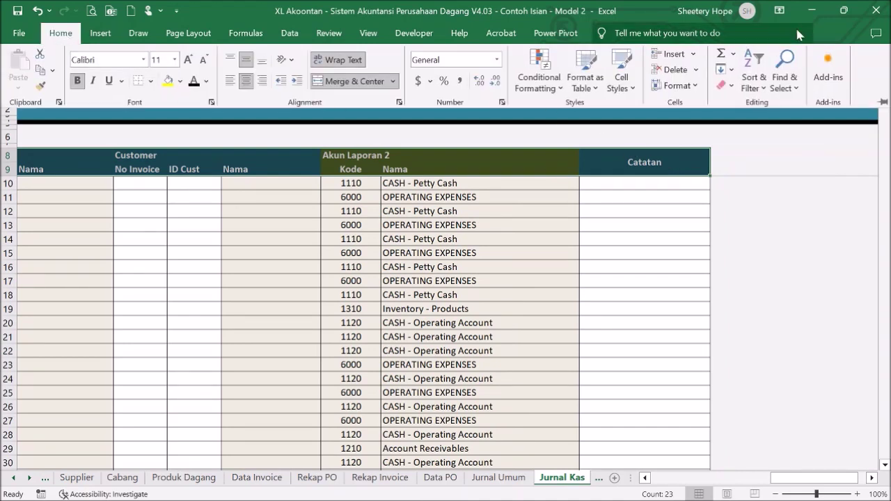
pyautogui.click(761, 65)
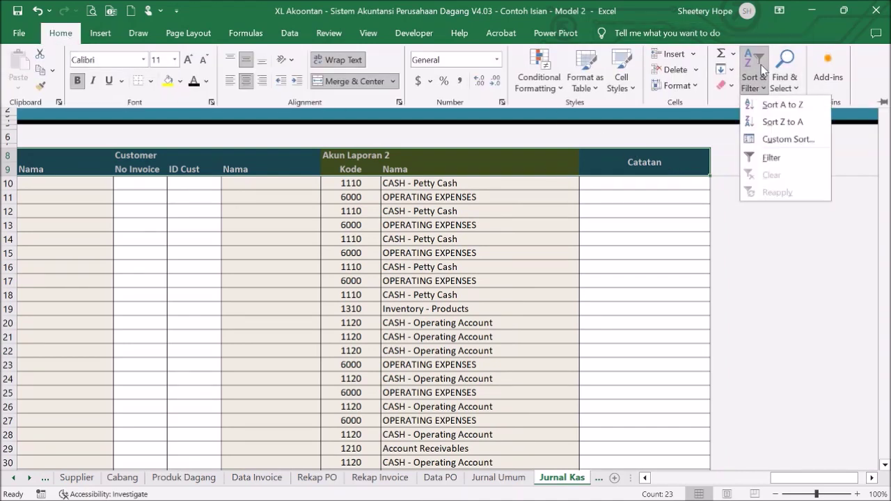
pyautogui.click(773, 157)
pyautogui.click(656, 243)
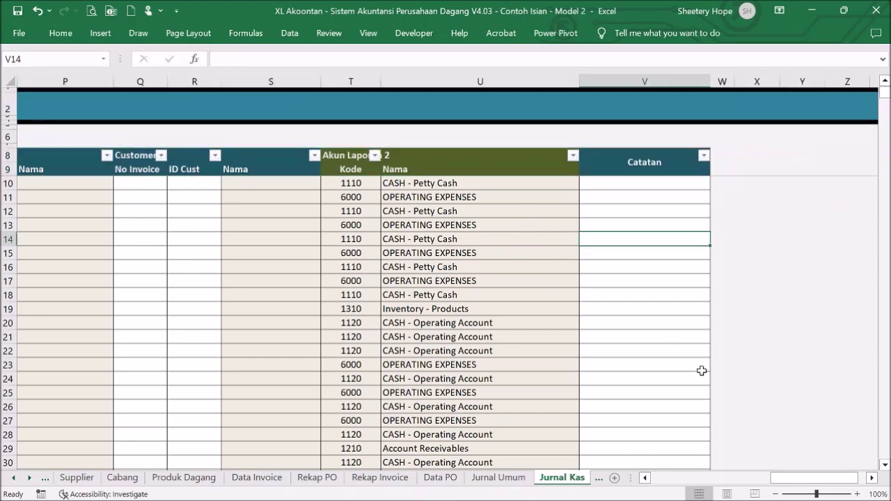
# - Filter the Kode Akun column of the cash journal to show only account 1110
pyautogui.moveTo(702, 483)
pyautogui.mouseDown()
pyautogui.moveTo(708, 486)
pyautogui.moveTo(692, 485)
pyautogui.mouseUp()
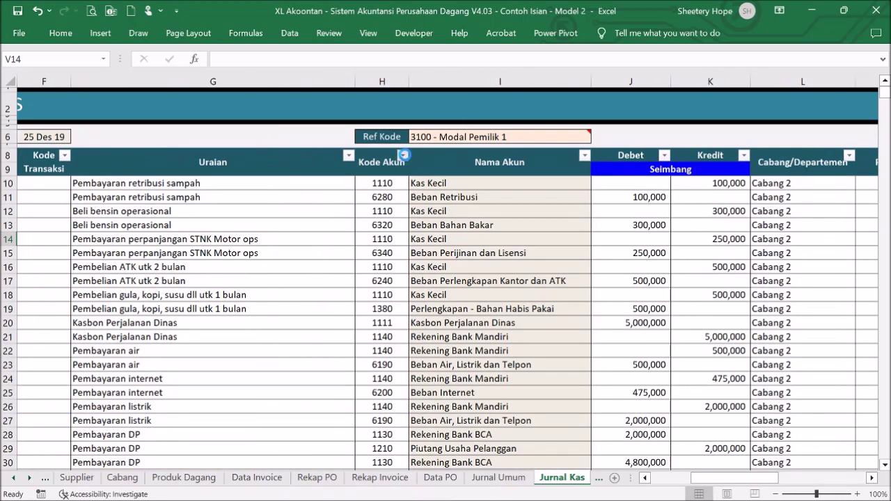
pyautogui.click(403, 155)
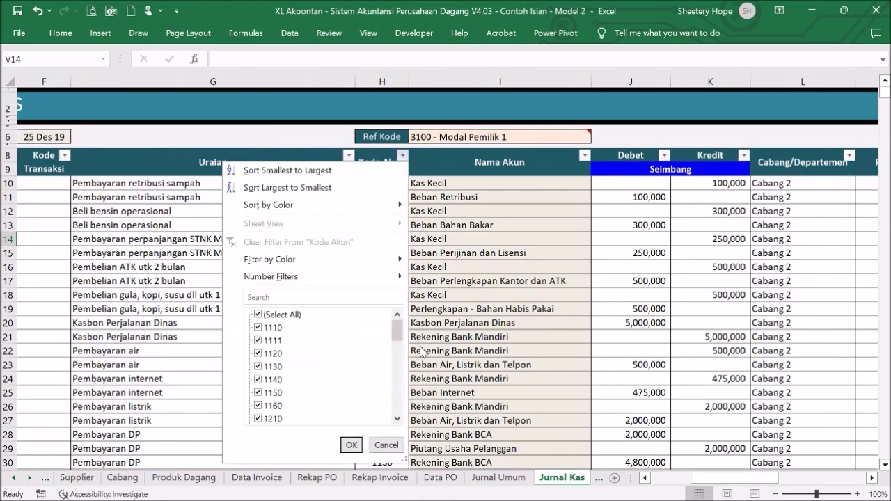
pyautogui.click(259, 315)
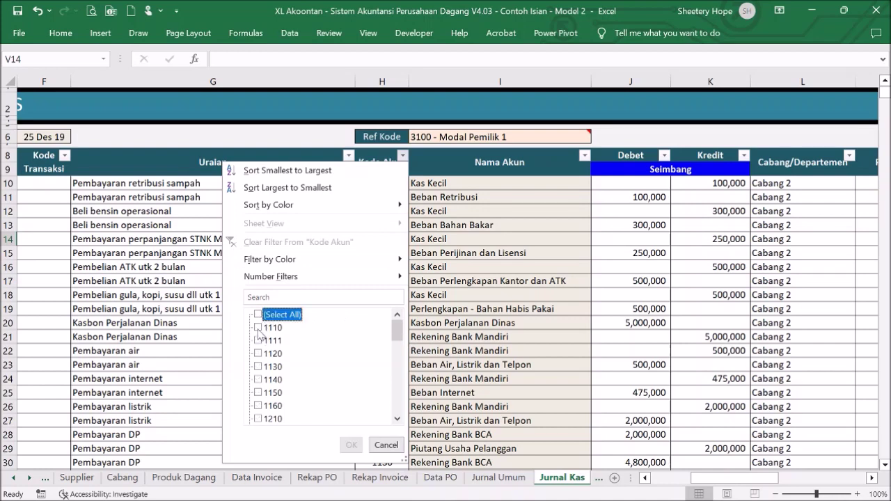
pyautogui.click(258, 327)
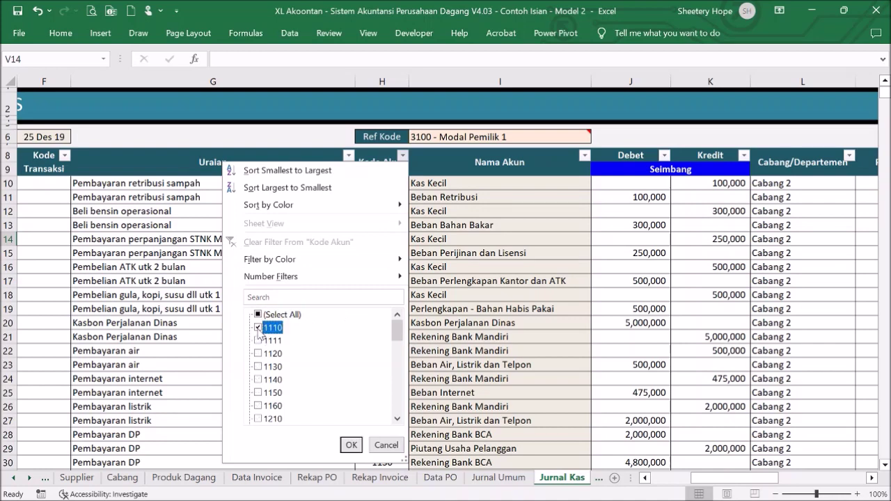
pyautogui.click(351, 444)
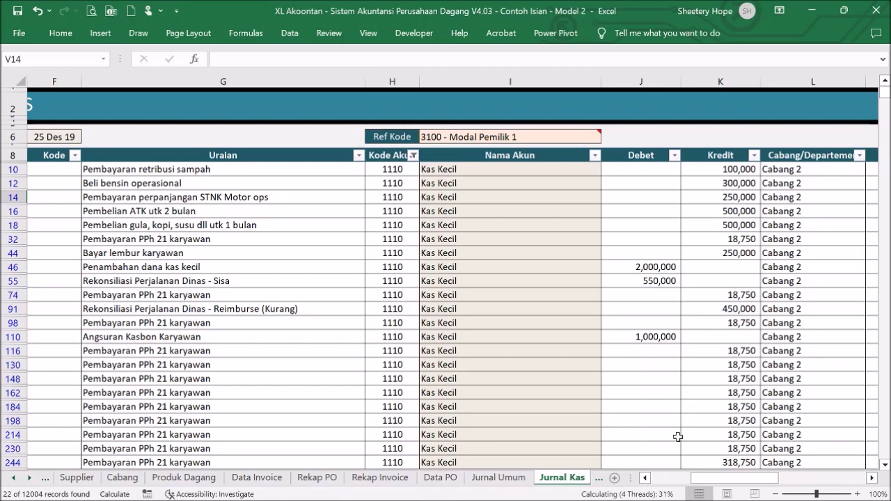
pyautogui.moveTo(665, 482); pyautogui.dragTo(648, 482)
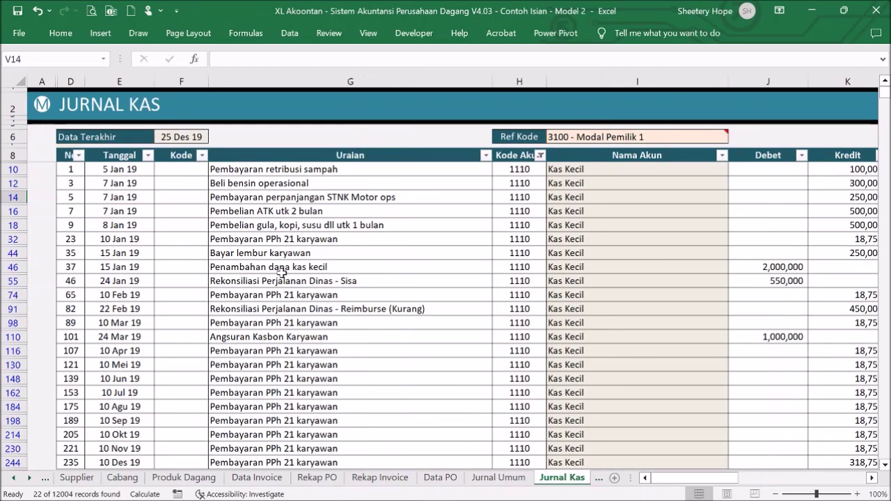
# - Open the Buku Utang ledger through the panel and examine its Supplier and date range fields
pyautogui.click(44, 106)
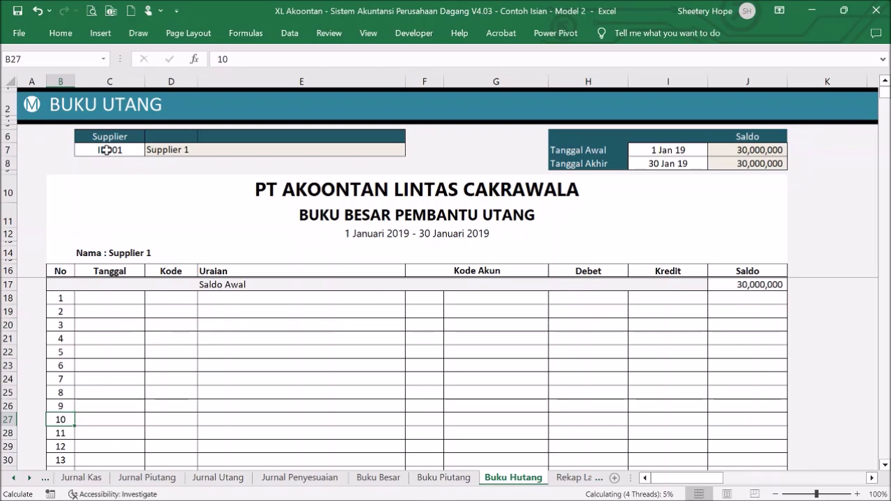
pyautogui.click(657, 149)
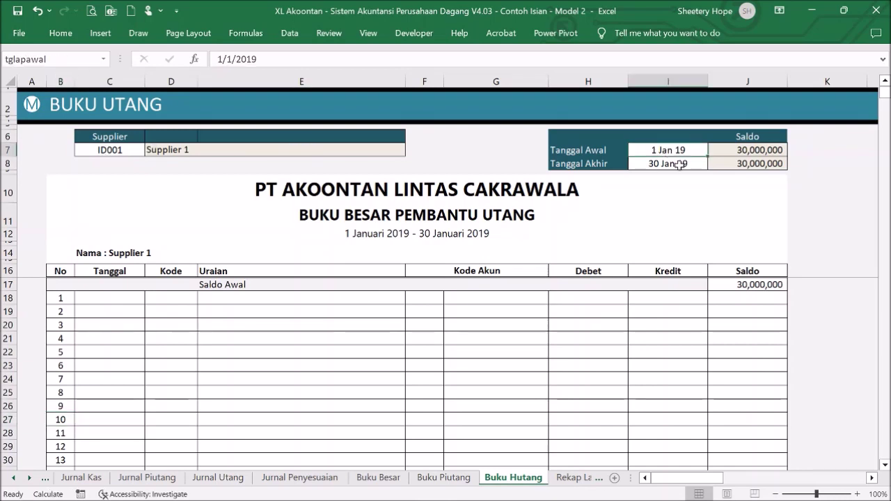